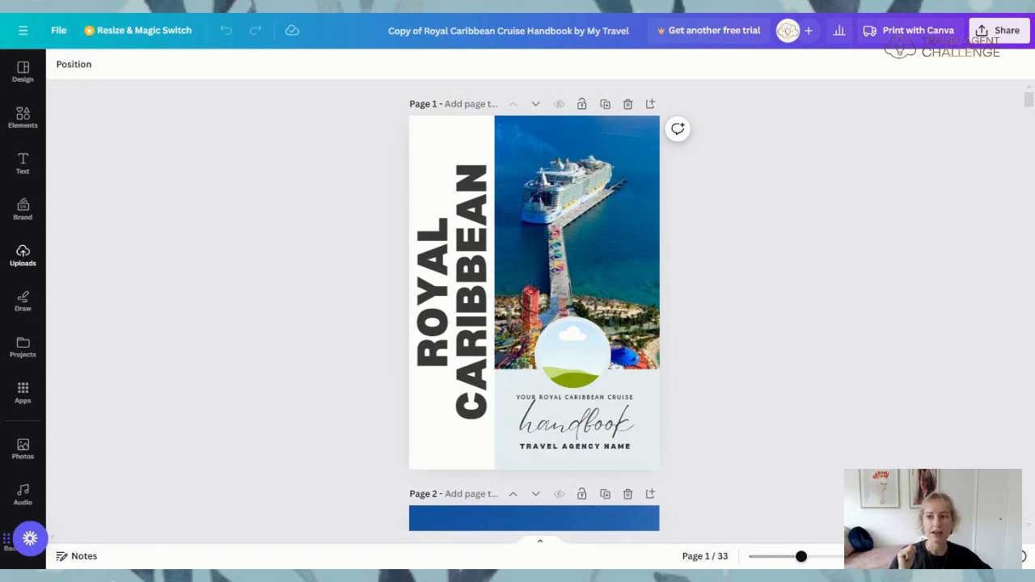
- Place the uploaded photo of the woman in the straw hat into the circular frame on the cover page
{"action": "left_click", "coordinate": [22, 257]}
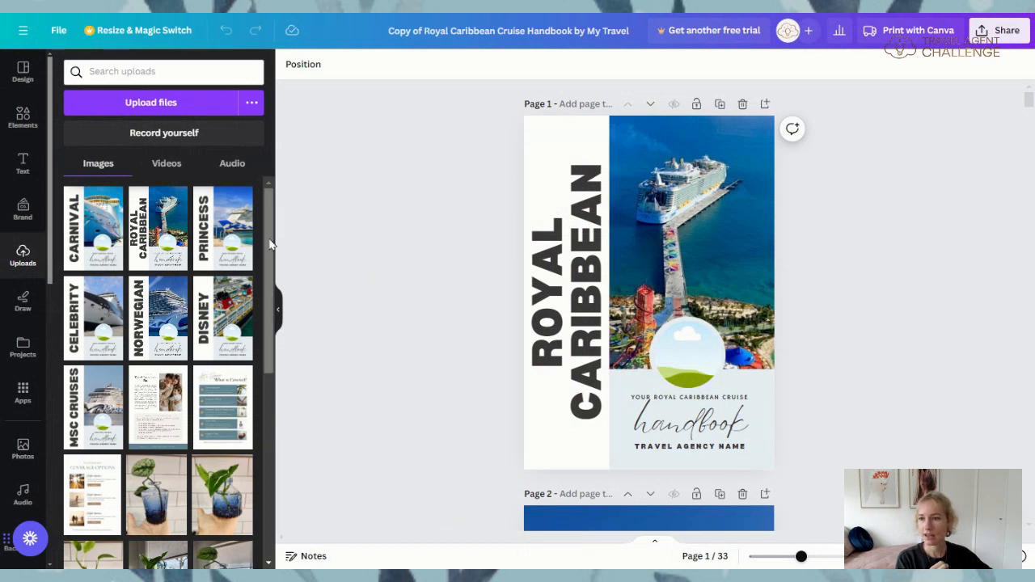
{"action": "left_click_drag", "start_coordinate": [269, 241], "coordinate": [256, 536]}
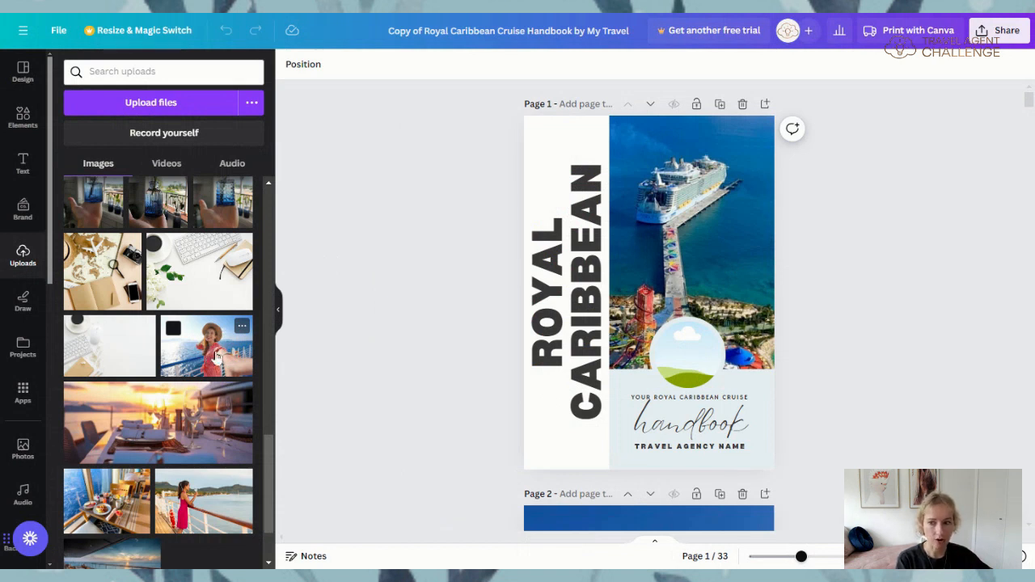
{"action": "left_click_drag", "start_coordinate": [217, 360], "coordinate": [732, 387]}
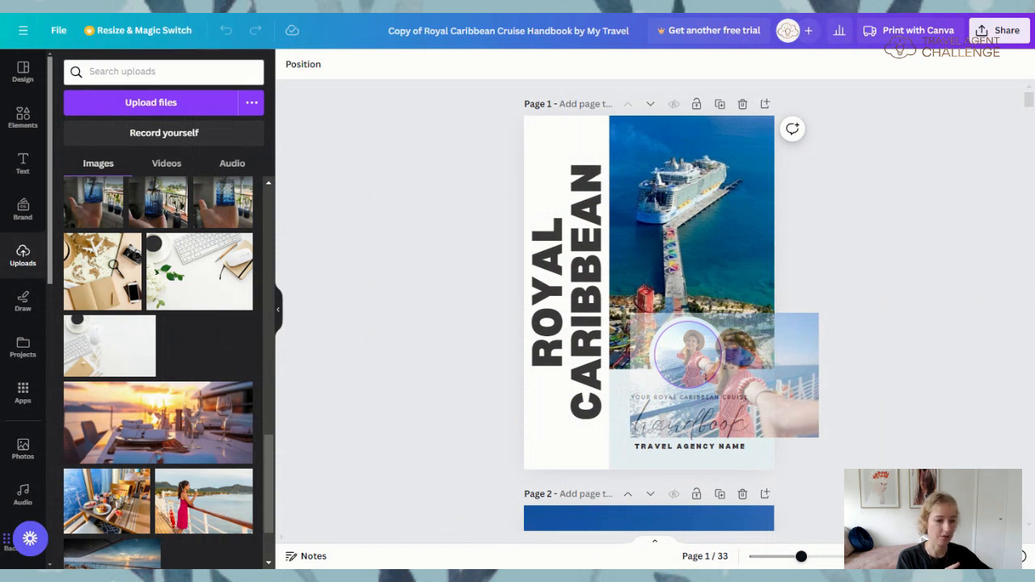
{"action": "left_click_drag", "start_coordinate": [732, 388], "coordinate": [732, 388]}
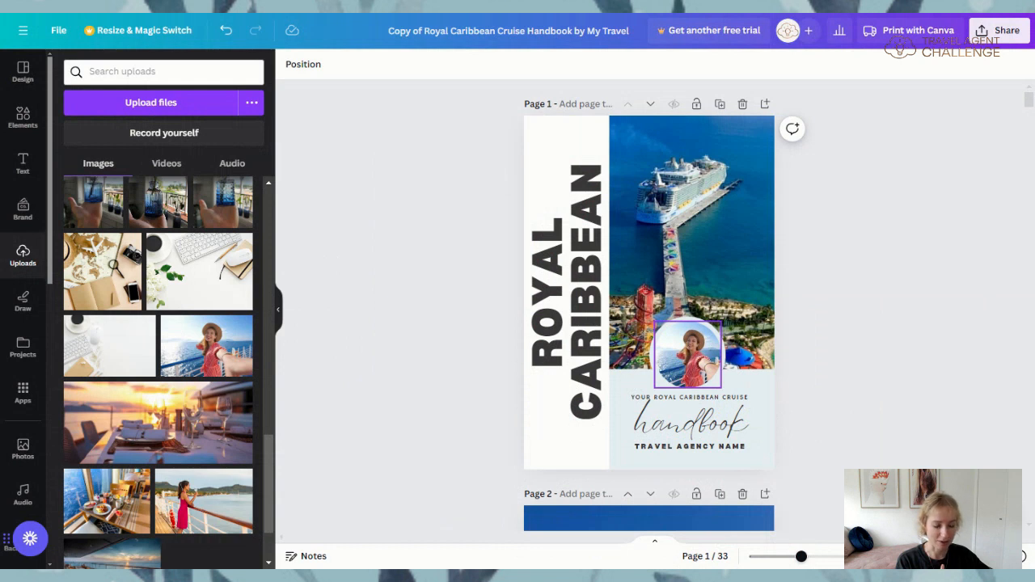
- Shift the cover photo slightly left inside its circular frame to centre the woman, and collapse the uploads
{"action": "left_click", "coordinate": [691, 370]}
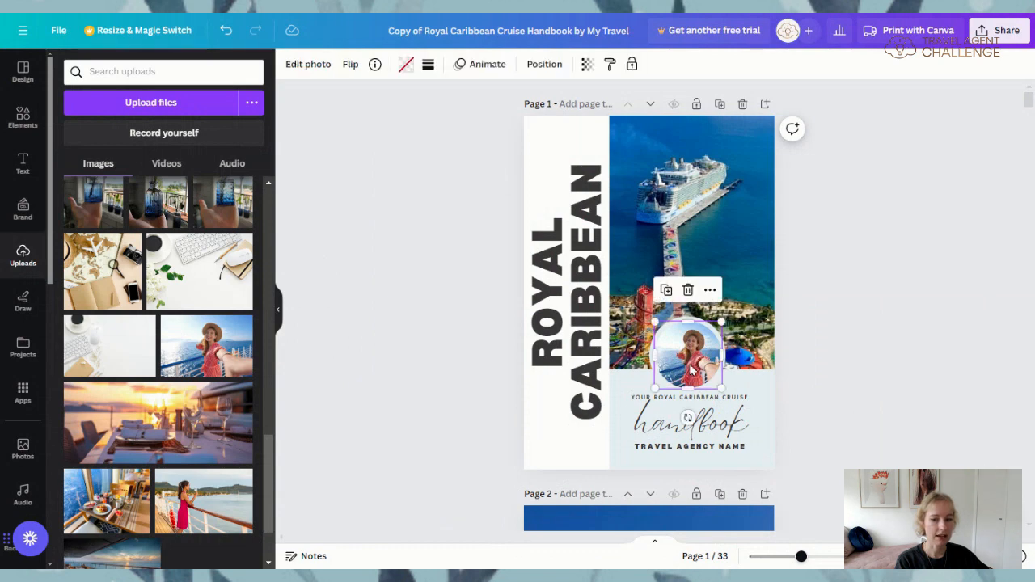
{"action": "double_click", "coordinate": [695, 362]}
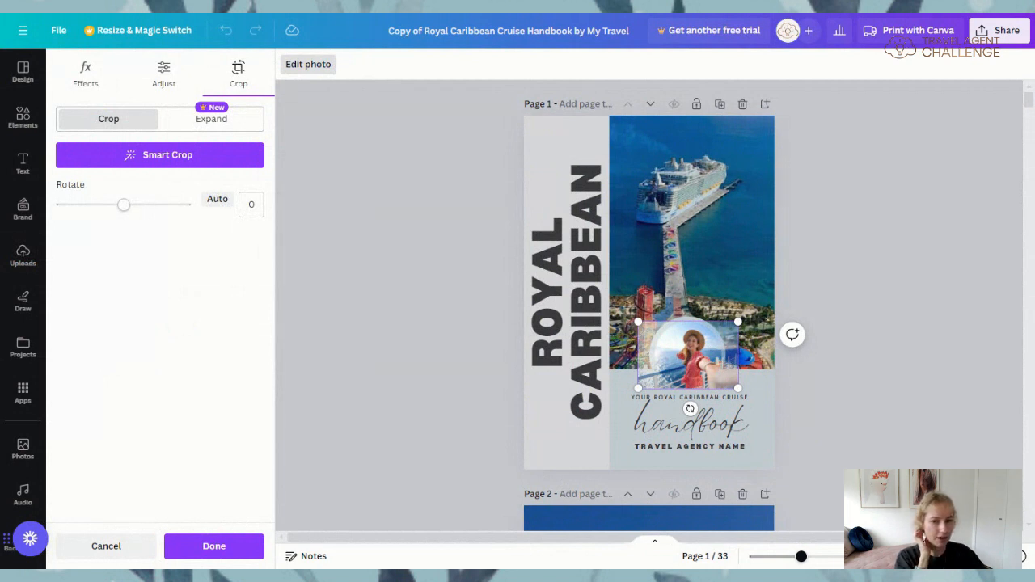
{"action": "left_click_drag", "start_coordinate": [693, 370], "coordinate": [684, 370]}
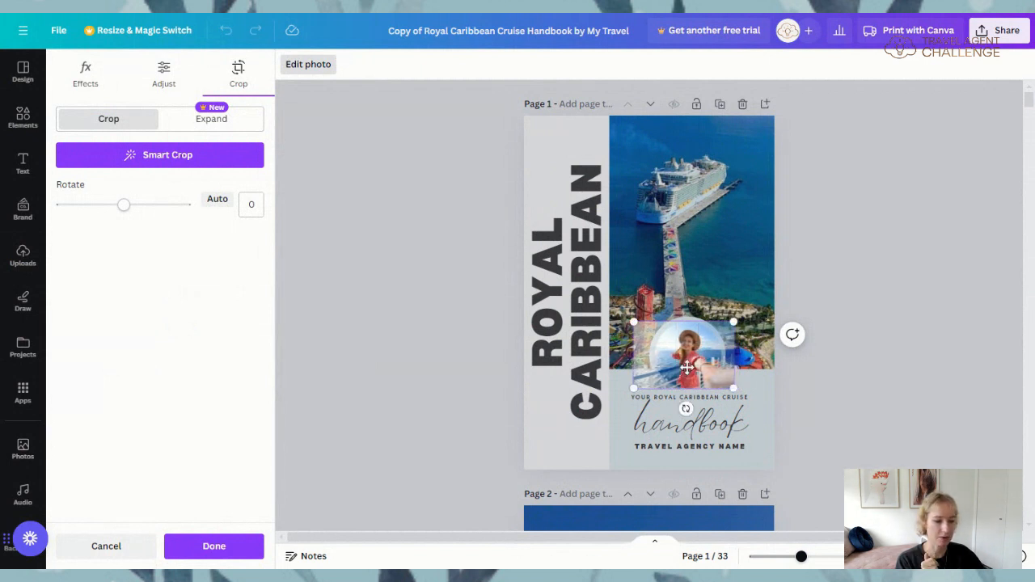
{"action": "left_click", "coordinate": [213, 546]}
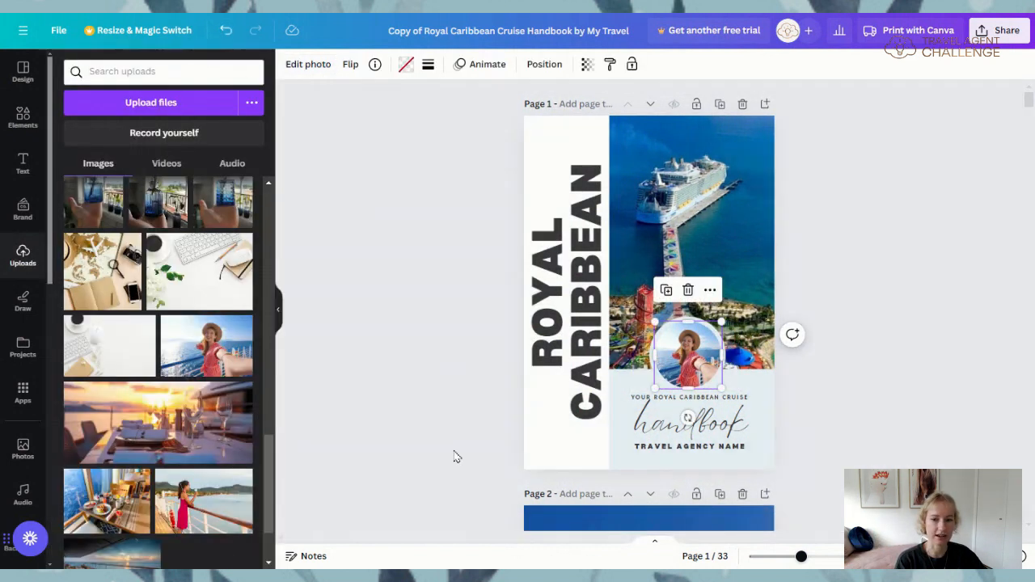
{"action": "left_click", "coordinate": [434, 433]}
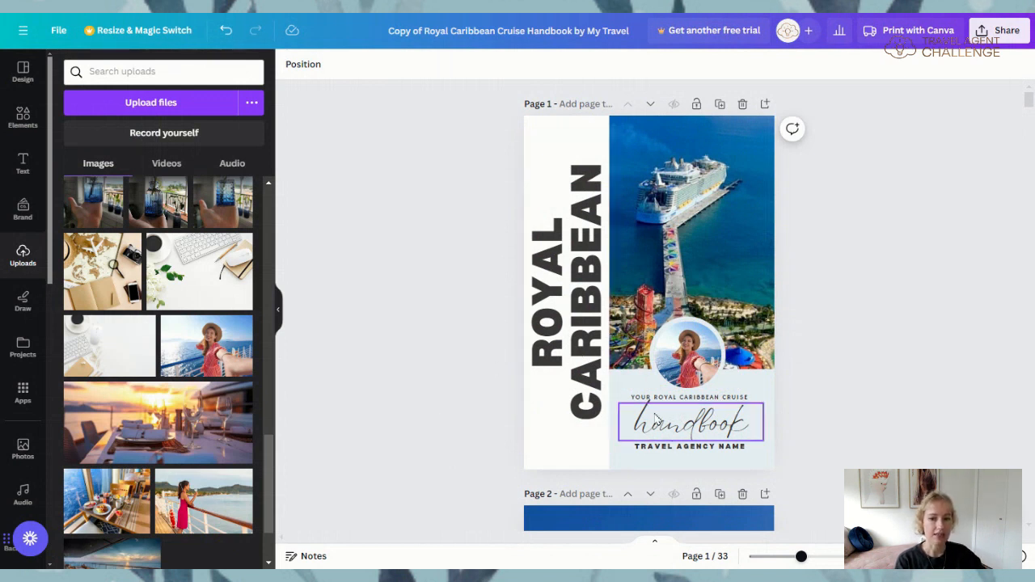
{"action": "left_click", "coordinate": [277, 309]}
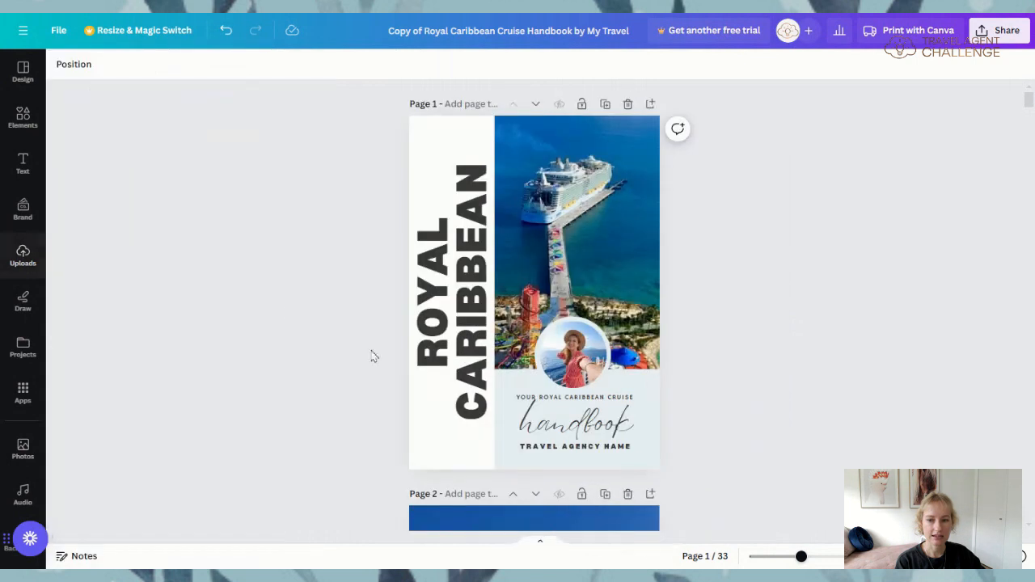
- Replace the travel agency name placeholder on the cover with "EXAMPLE TRAVEL"
{"action": "left_click_drag", "start_coordinate": [801, 557], "coordinate": [817, 556]}
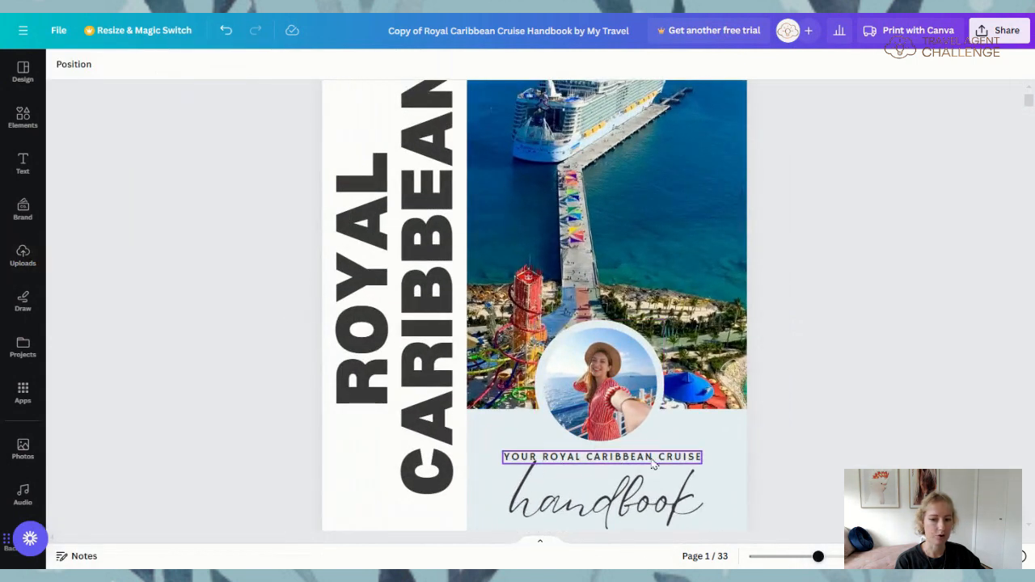
{"action": "scroll", "coordinate": [657, 463], "scroll_direction": "down", "scroll_amount": 1}
{"action": "scroll", "coordinate": [657, 463], "scroll_direction": "down", "scroll_amount": 1}
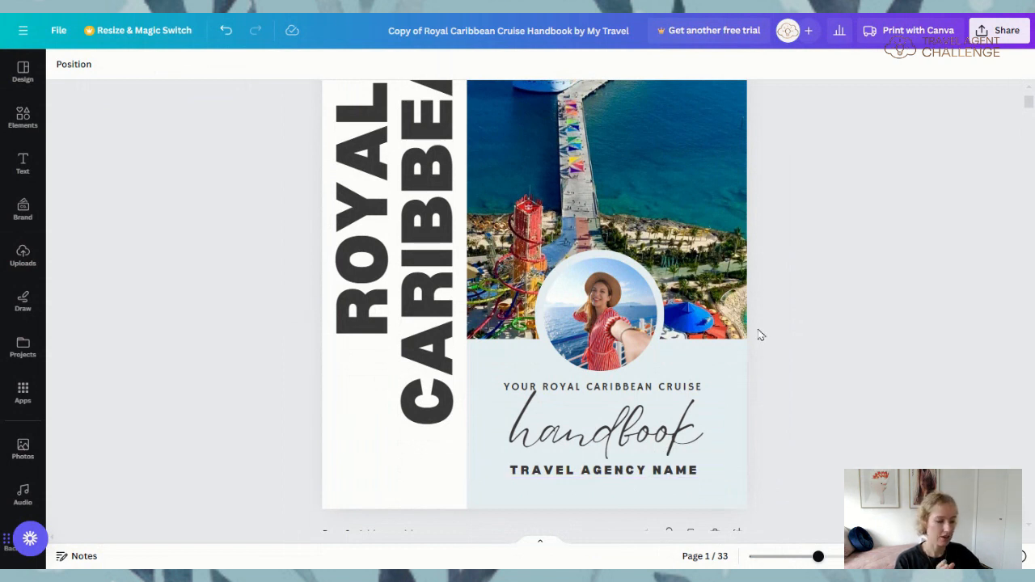
{"action": "left_click", "coordinate": [624, 472]}
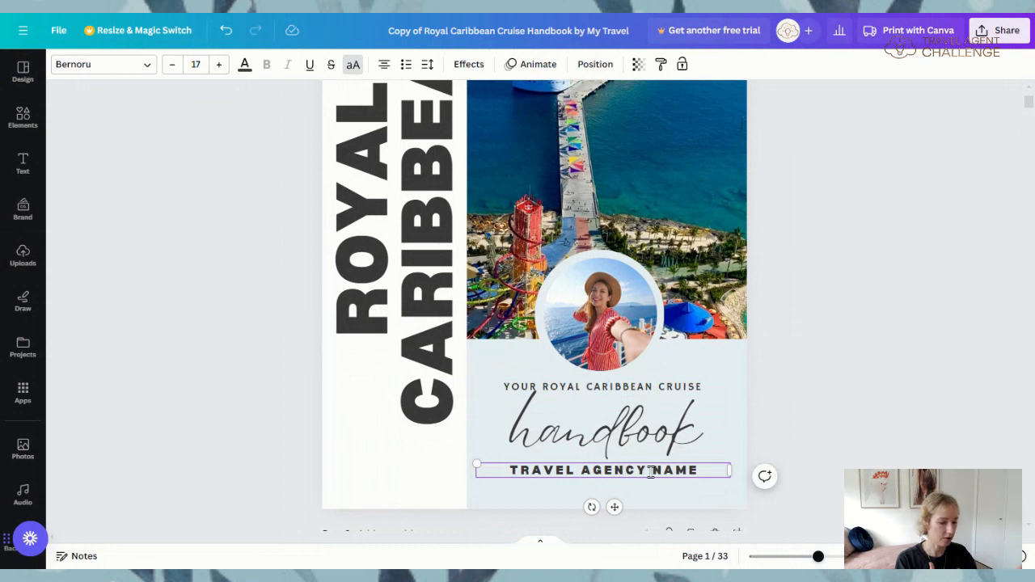
{"action": "left_click", "coordinate": [651, 472]}
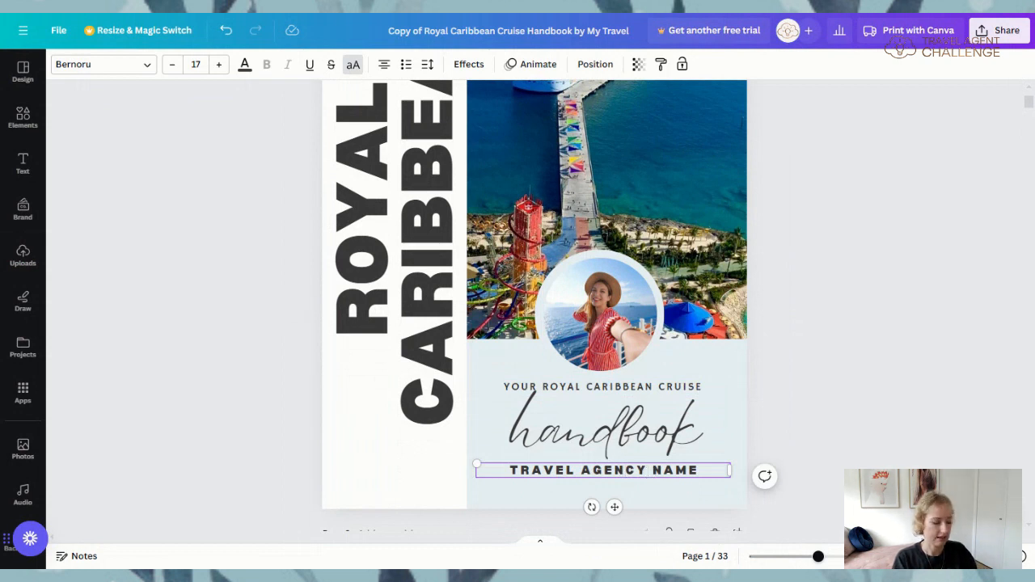
{"action": "key", "text": "BackSpace"}
{"action": "key", "text": "BackSpace"}
{"action": "key", "text": "BackSpace"}
{"action": "key", "text": "BackSpace"}
{"action": "key", "text": "BackSpace"}
{"action": "key", "text": "BackSpace"}
{"action": "key", "text": "BackSpace"}
{"action": "key", "text": "BackSpace"}
{"action": "key", "text": "BackSpace"}
{"action": "key", "text": "BackSpace"}
{"action": "key", "text": "BackSpace"}
{"action": "key", "text": "BackSpace"}
{"action": "key", "text": "BackSpace"}
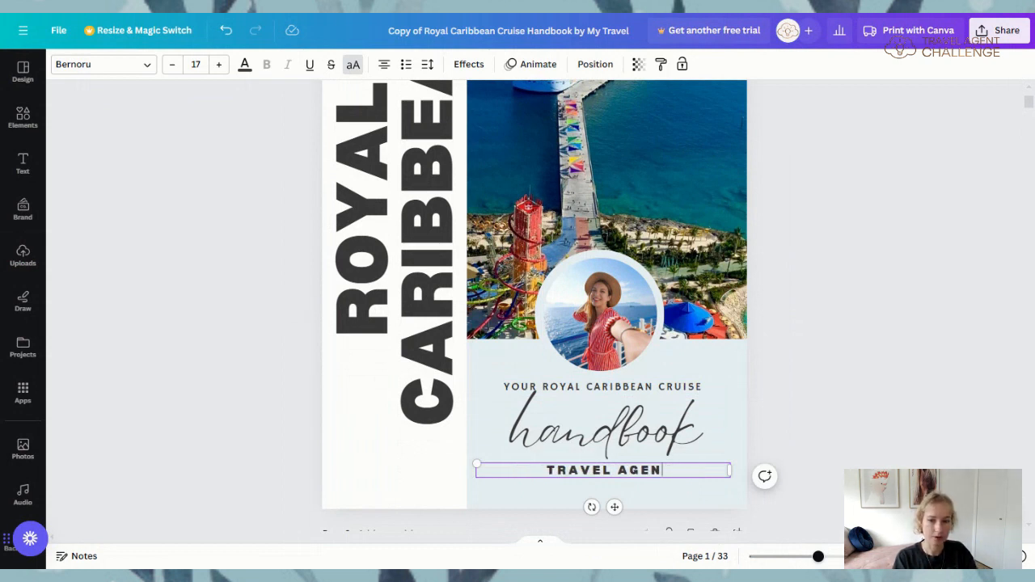
{"action": "key", "text": "BackSpace"}
{"action": "key", "text": "BackSpace"}
{"action": "key", "text": "BackSpace"}
{"action": "key", "text": "BackSpace"}
{"action": "key", "text": "BackSpace"}
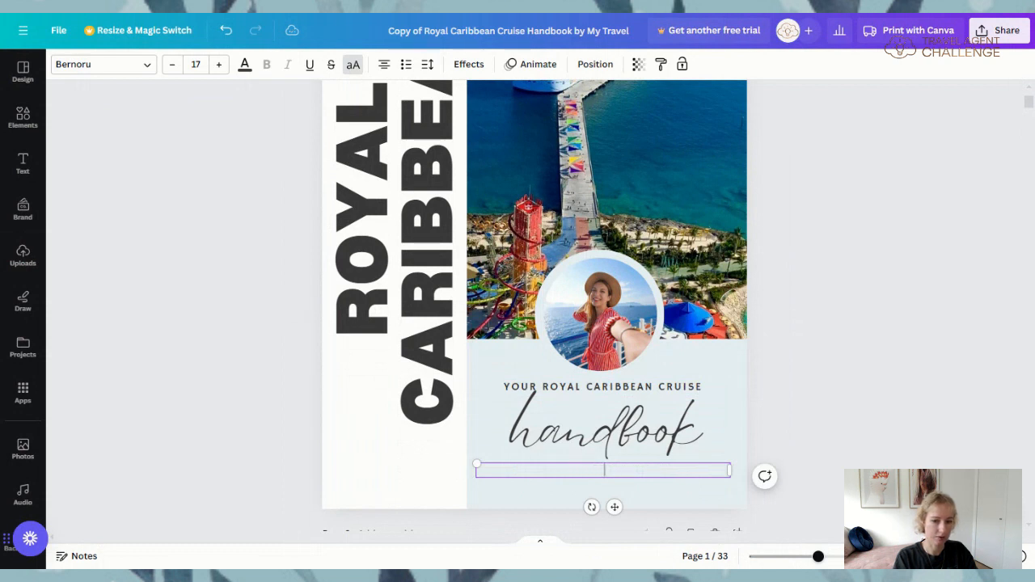
{"action": "type", "text": "EXAMPL"}
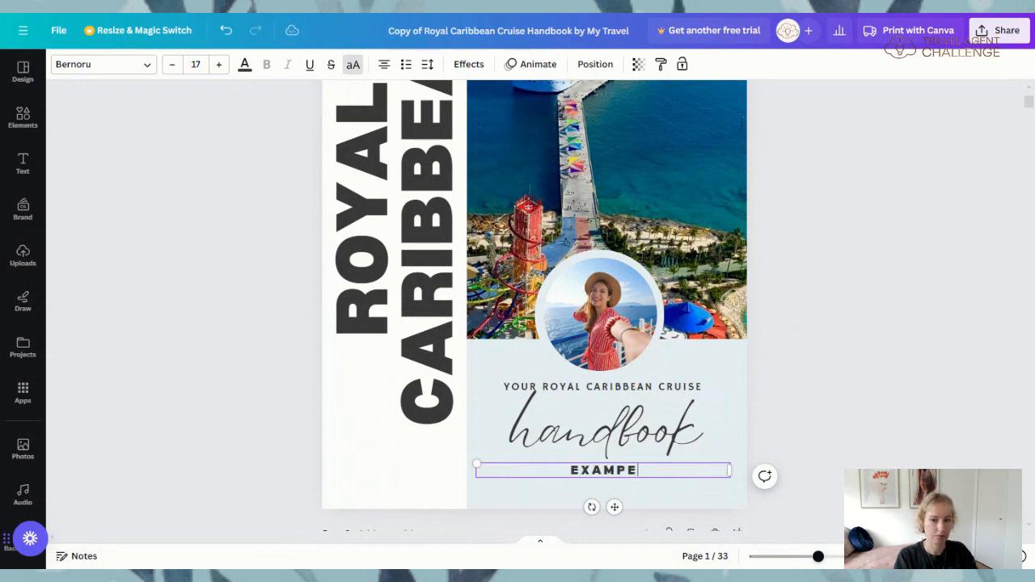
{"action": "type", "text": "E TRAVEL"}
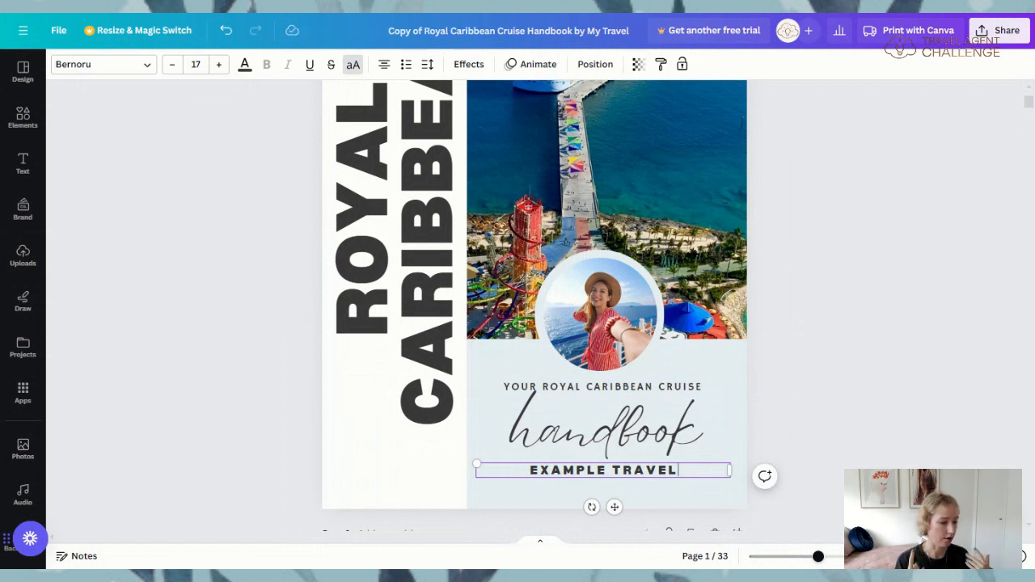
{"action": "left_click", "coordinate": [769, 423]}
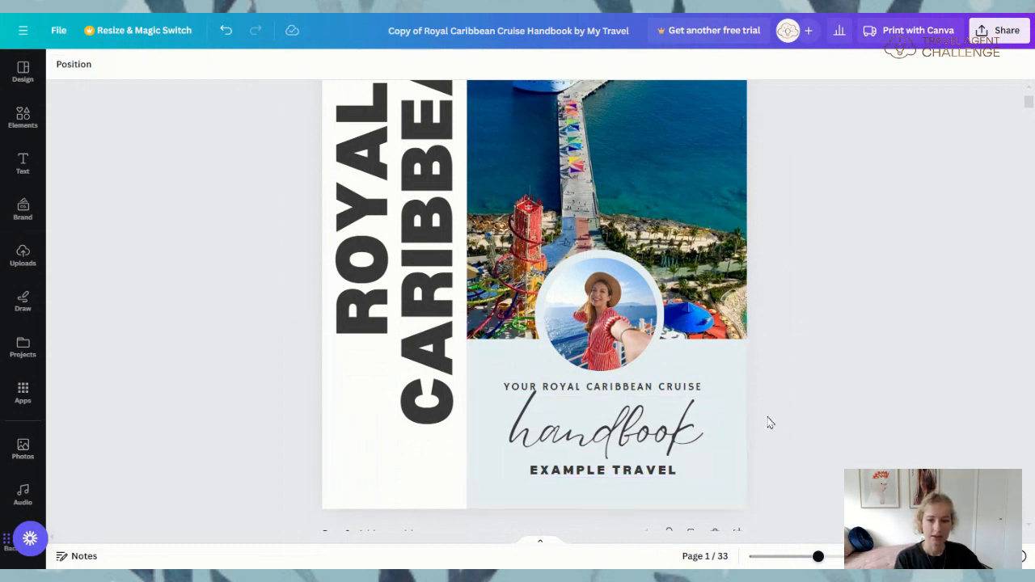
{"action": "left_click_drag", "start_coordinate": [816, 560], "coordinate": [806, 558]}
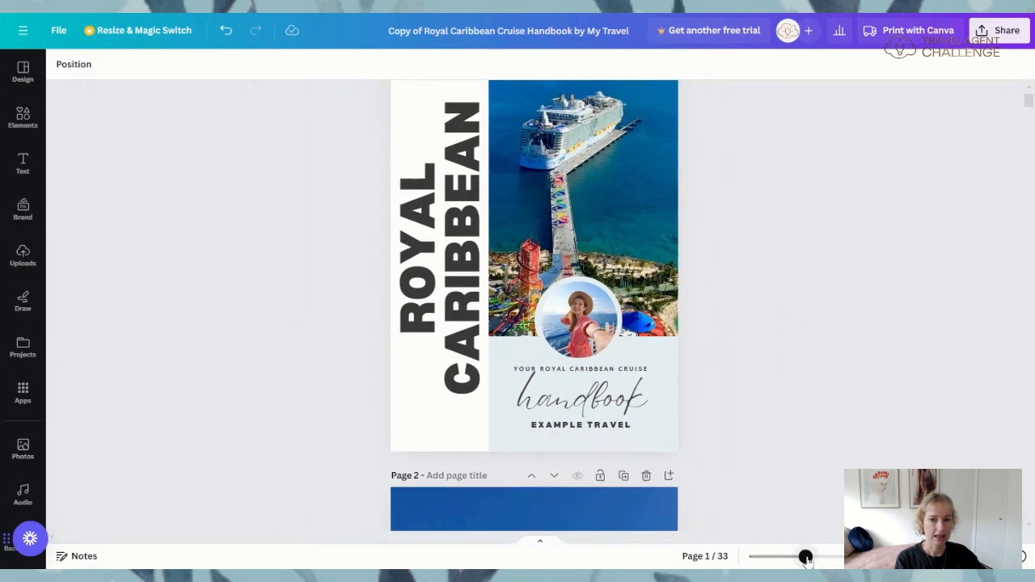
- Review the cover and the Congratulations page, and inspect the reservation link in the text on page 2
{"action": "scroll", "coordinate": [745, 522], "scroll_direction": "up", "scroll_amount": 2}
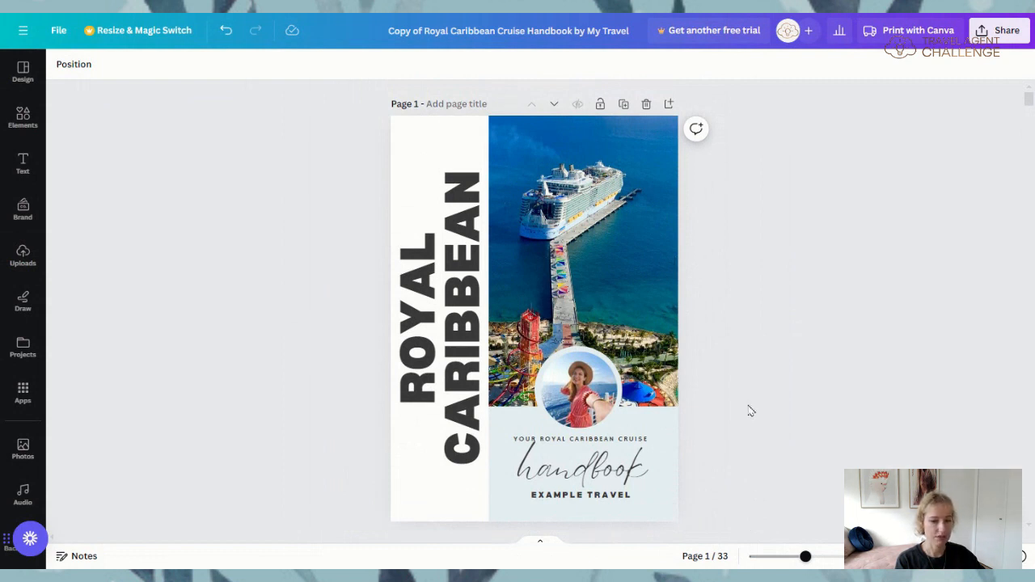
{"action": "scroll", "coordinate": [751, 411], "scroll_direction": "down", "scroll_amount": 5}
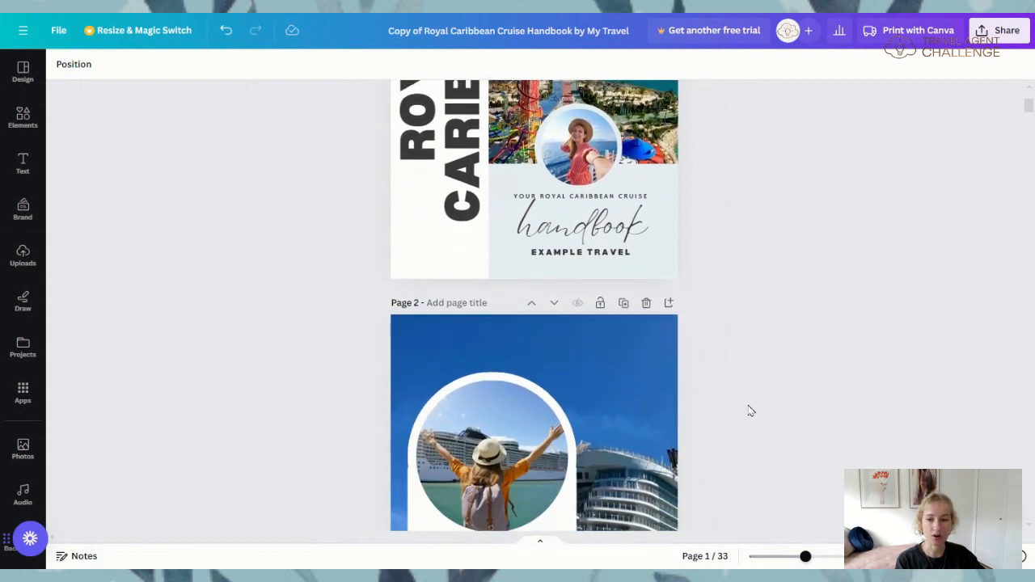
{"action": "scroll", "coordinate": [751, 411], "scroll_direction": "down", "scroll_amount": 5}
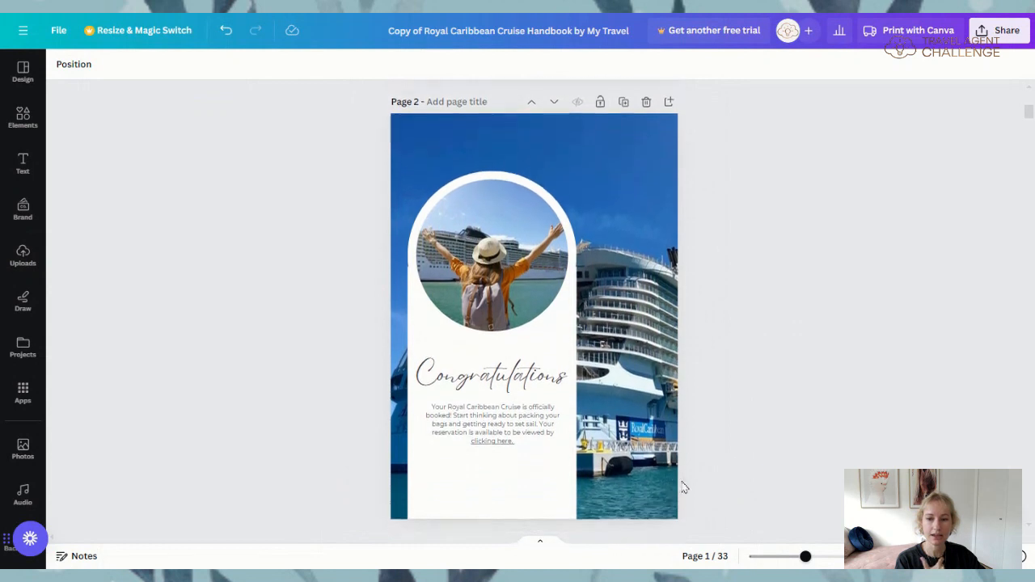
{"action": "scroll", "coordinate": [582, 453], "scroll_direction": "down", "scroll_amount": 1}
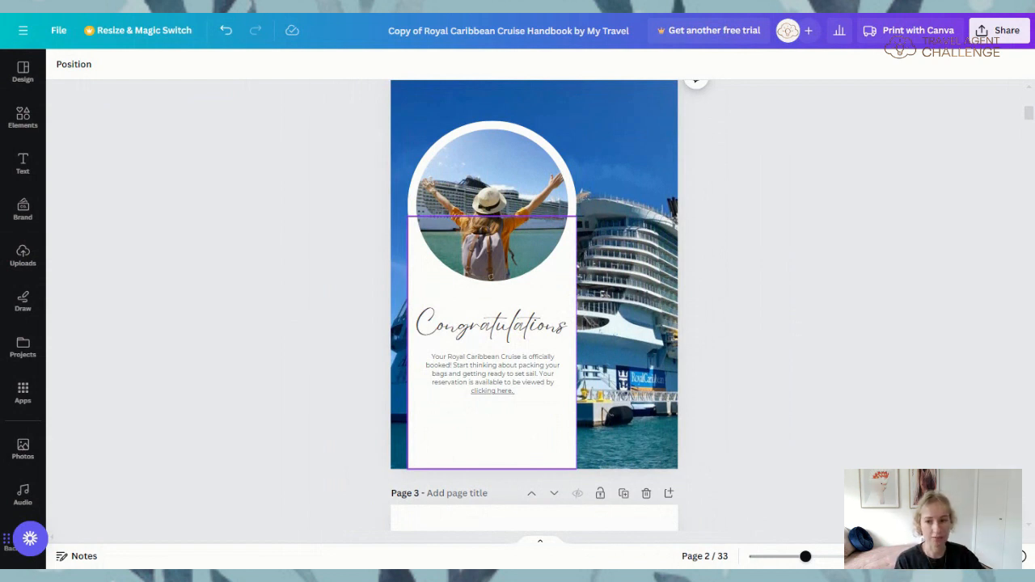
{"action": "left_click", "coordinate": [506, 377]}
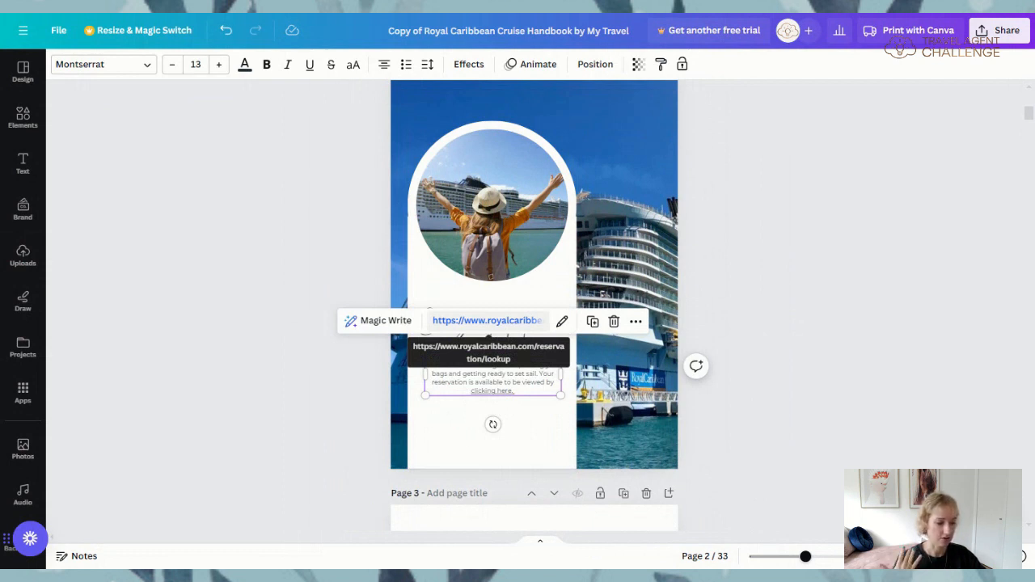
{"action": "left_click", "coordinate": [745, 374]}
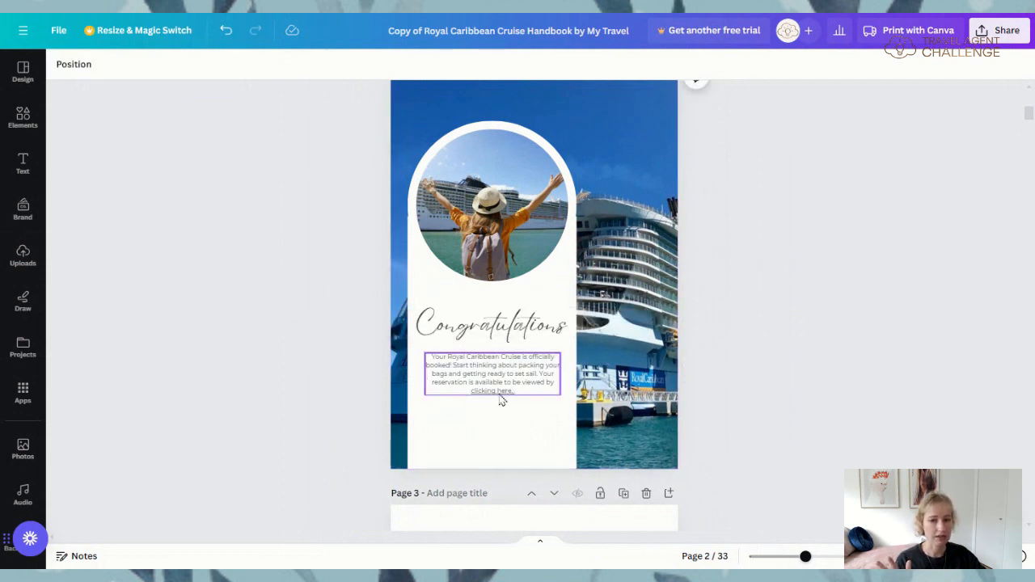
- Examine the agent introduction, name and contact placeholders on page 3, and the cruise preparation content on page 4
{"action": "scroll", "coordinate": [526, 389], "scroll_direction": "down", "scroll_amount": 3}
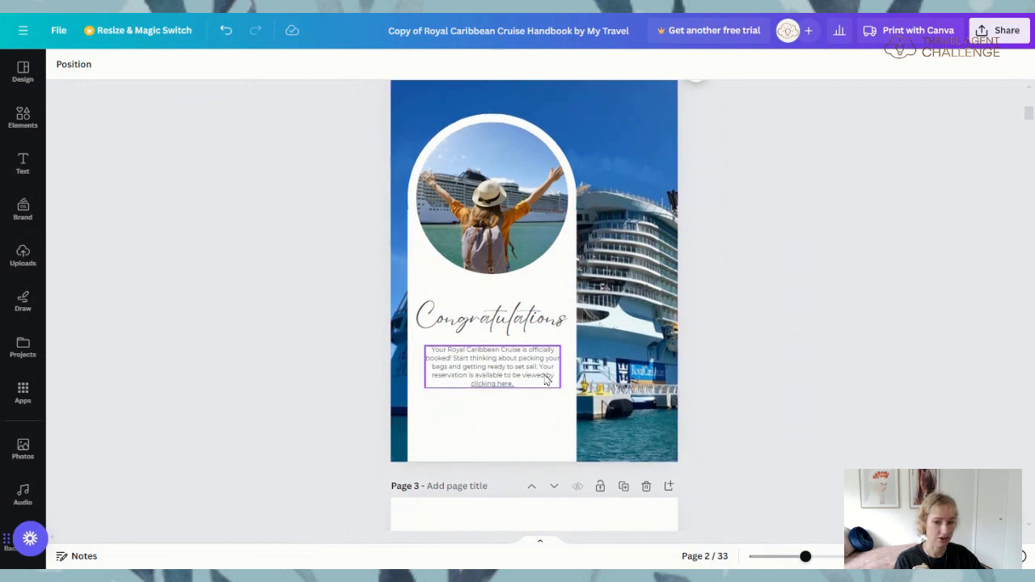
{"action": "scroll", "coordinate": [553, 380], "scroll_direction": "down", "scroll_amount": 5}
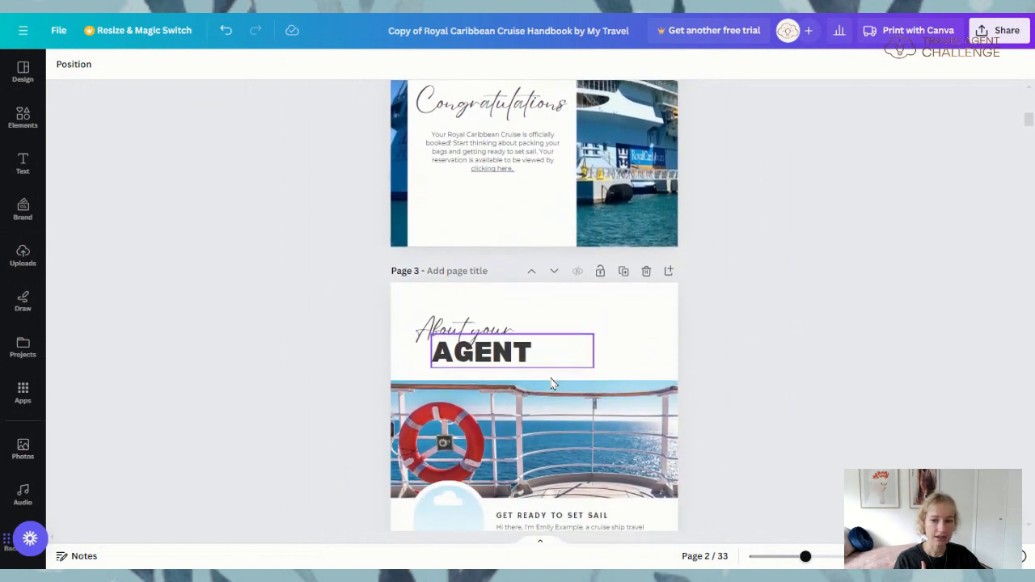
{"action": "scroll", "coordinate": [554, 400], "scroll_direction": "down", "scroll_amount": 1}
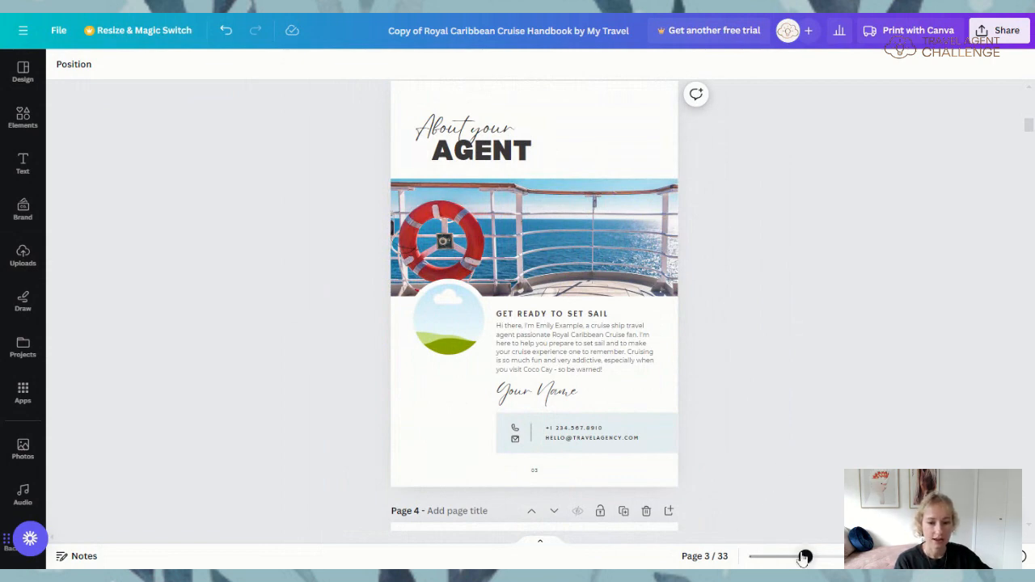
{"action": "left_click_drag", "start_coordinate": [806, 556], "coordinate": [819, 557]}
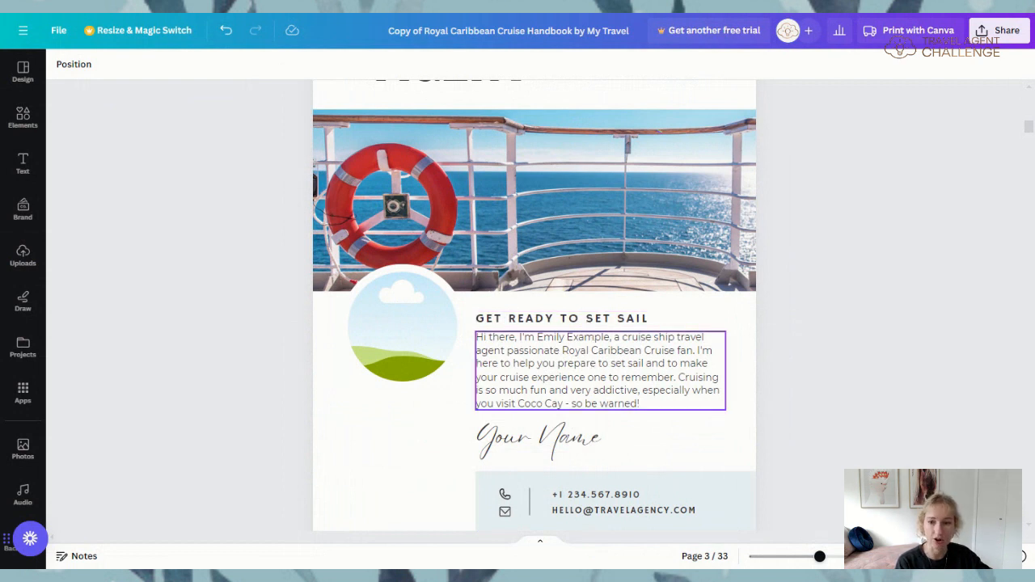
{"action": "left_click", "coordinate": [594, 369]}
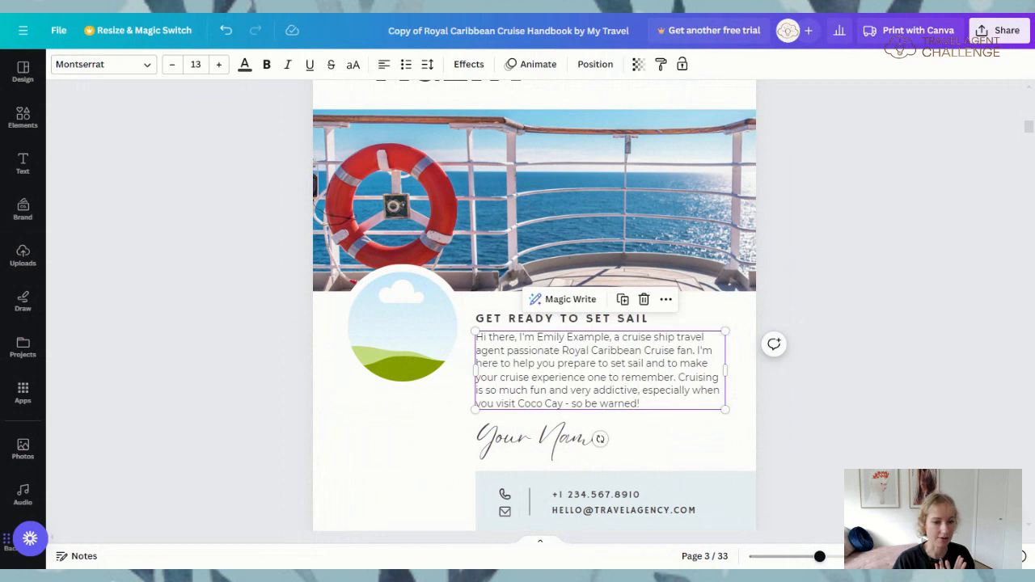
{"action": "left_click", "coordinate": [551, 442]}
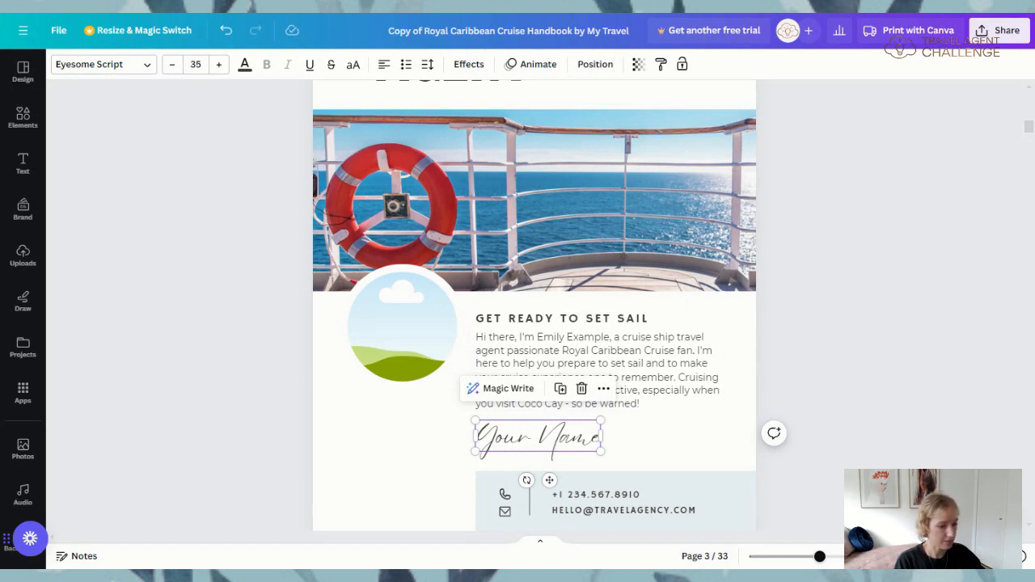
{"action": "scroll", "coordinate": [571, 437], "scroll_direction": "down", "scroll_amount": 2}
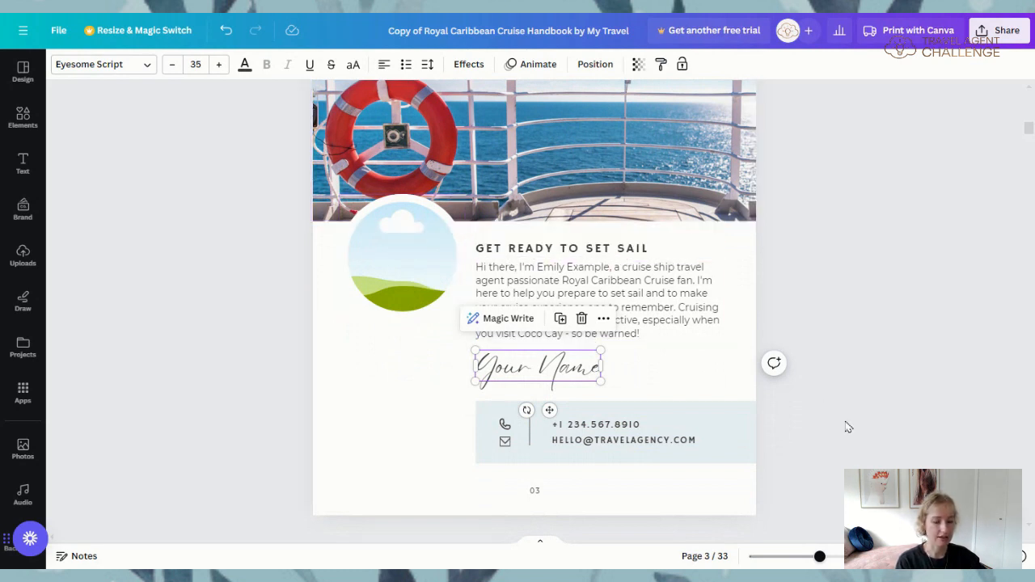
{"action": "scroll", "coordinate": [813, 452], "scroll_direction": "down", "scroll_amount": 5}
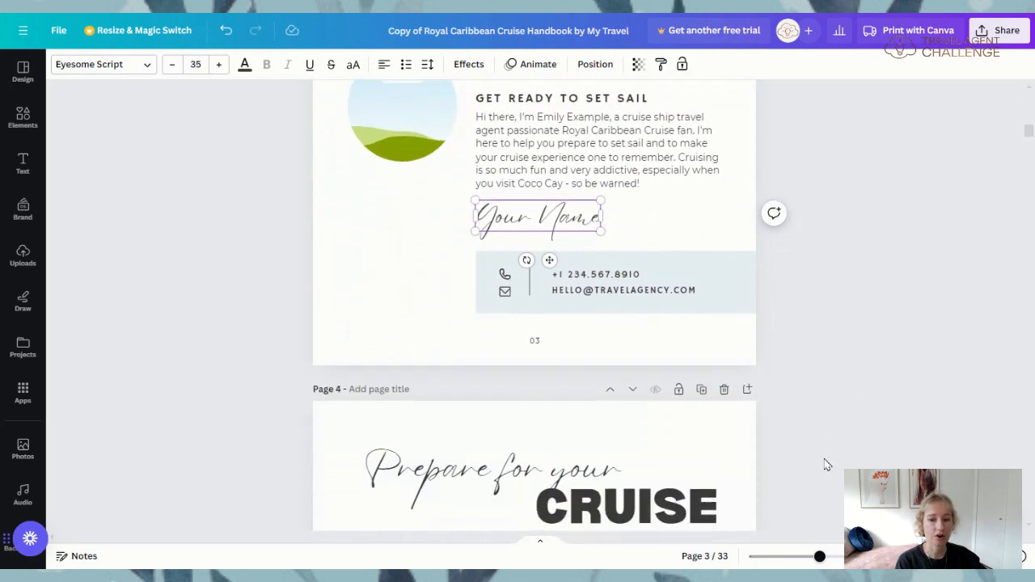
{"action": "scroll", "coordinate": [815, 451], "scroll_direction": "down", "scroll_amount": 6}
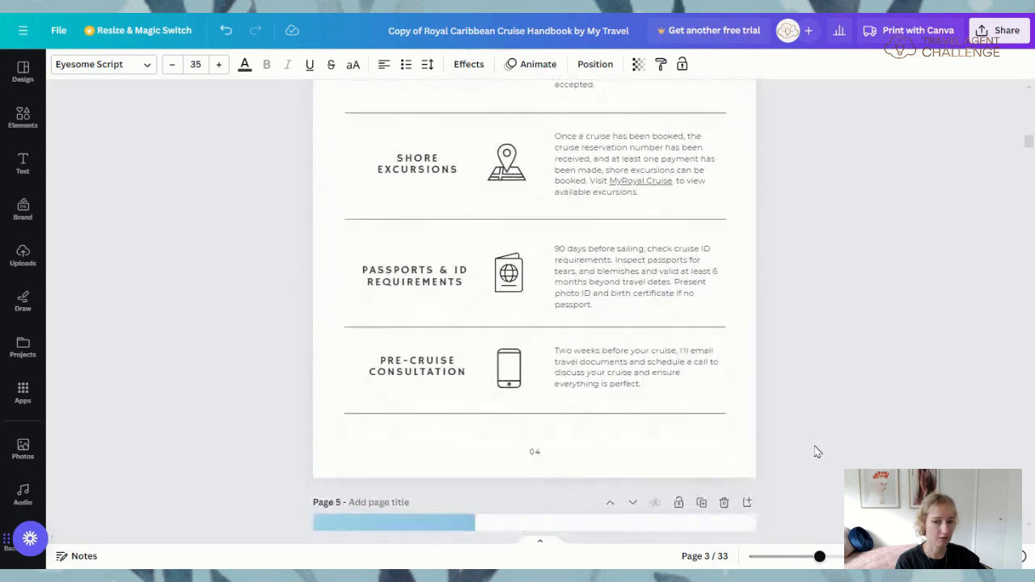
- Review the Know Before You Go page with its Set Sail Guide link, and the online cruise account instructions on page 6
{"action": "scroll", "coordinate": [815, 452], "scroll_direction": "down", "scroll_amount": 3}
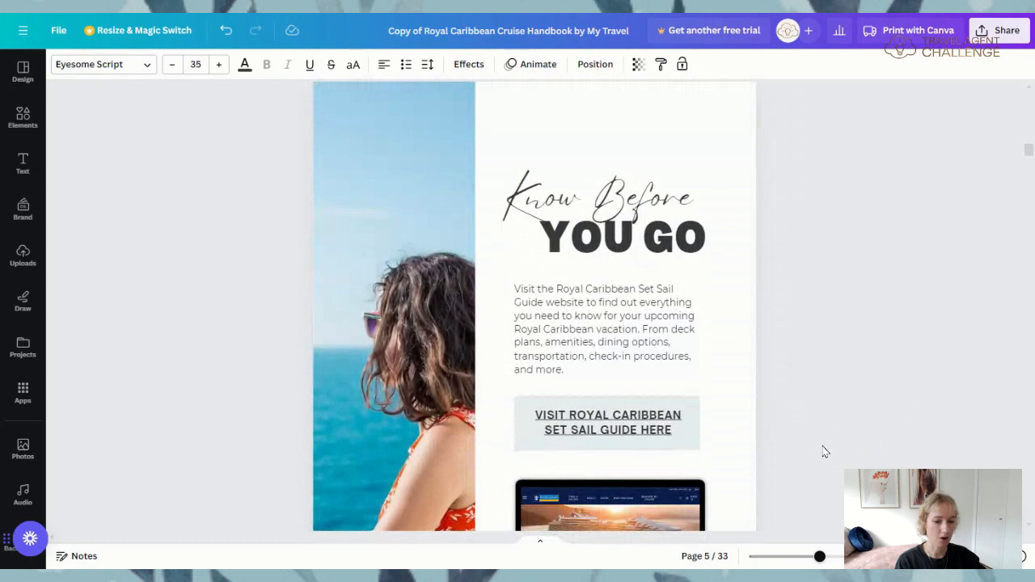
{"action": "scroll", "coordinate": [804, 425], "scroll_direction": "down", "scroll_amount": 3}
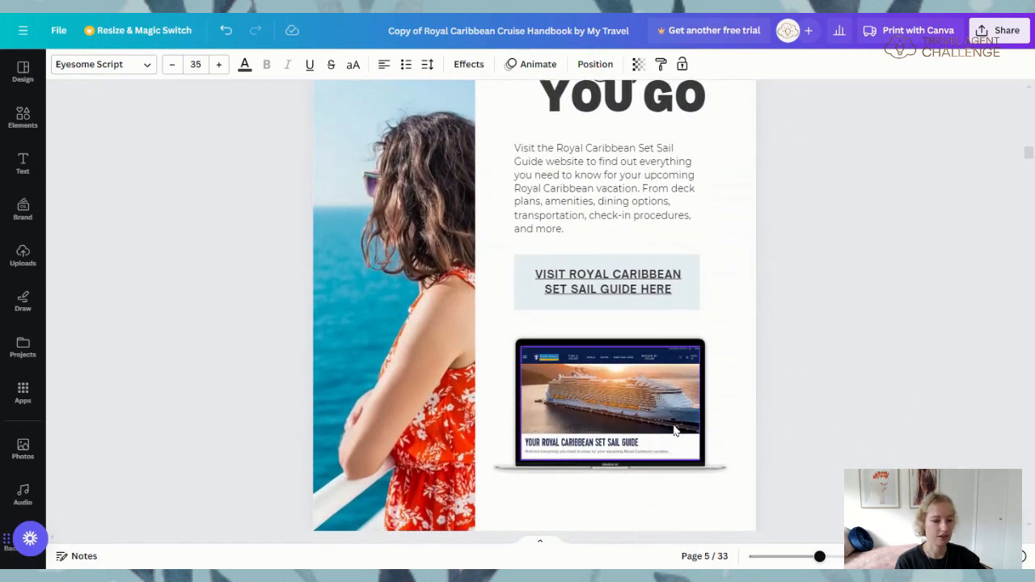
{"action": "left_click", "coordinate": [663, 294]}
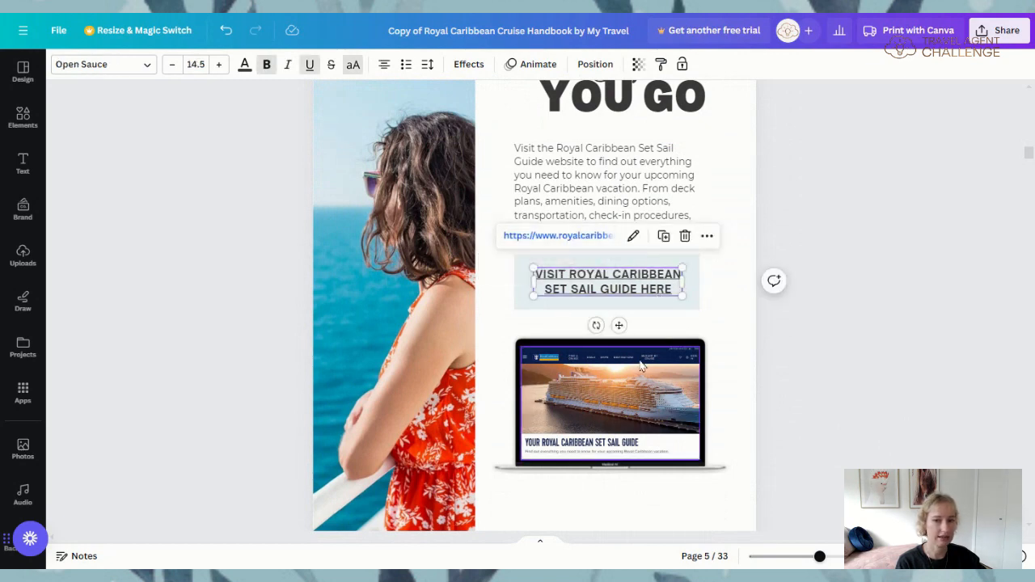
{"action": "scroll", "coordinate": [640, 375], "scroll_direction": "down", "scroll_amount": 5}
{"action": "scroll", "coordinate": [641, 374], "scroll_direction": "down", "scroll_amount": 8}
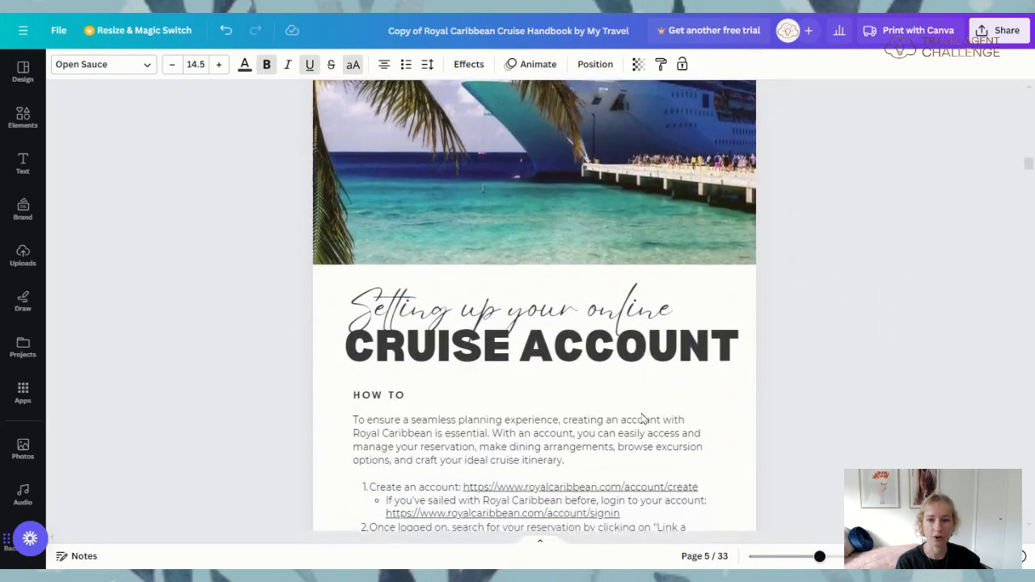
{"action": "scroll", "coordinate": [603, 491], "scroll_direction": "down", "scroll_amount": 2}
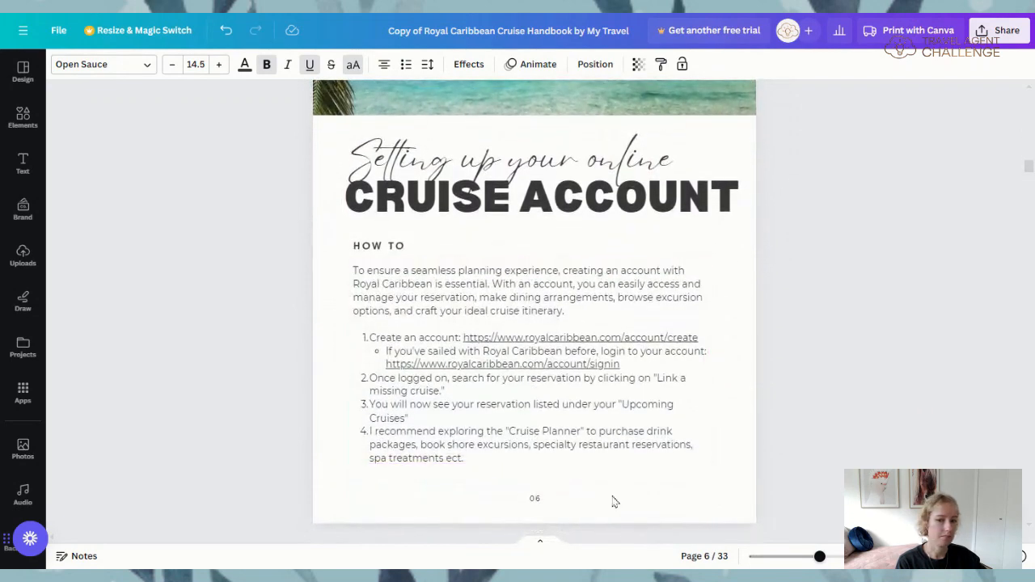
- Examine the Royal Caribbean app page with its download link on page 7, and the cruise fare inclusions on page 8
{"action": "scroll", "coordinate": [586, 454], "scroll_direction": "down", "scroll_amount": 11}
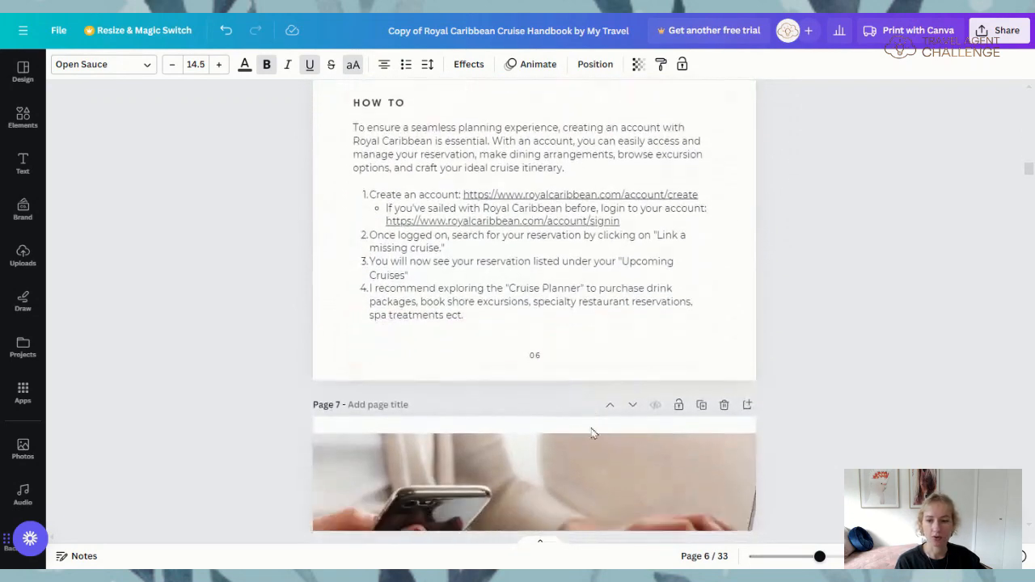
{"action": "scroll", "coordinate": [625, 497], "scroll_direction": "down", "scroll_amount": 4}
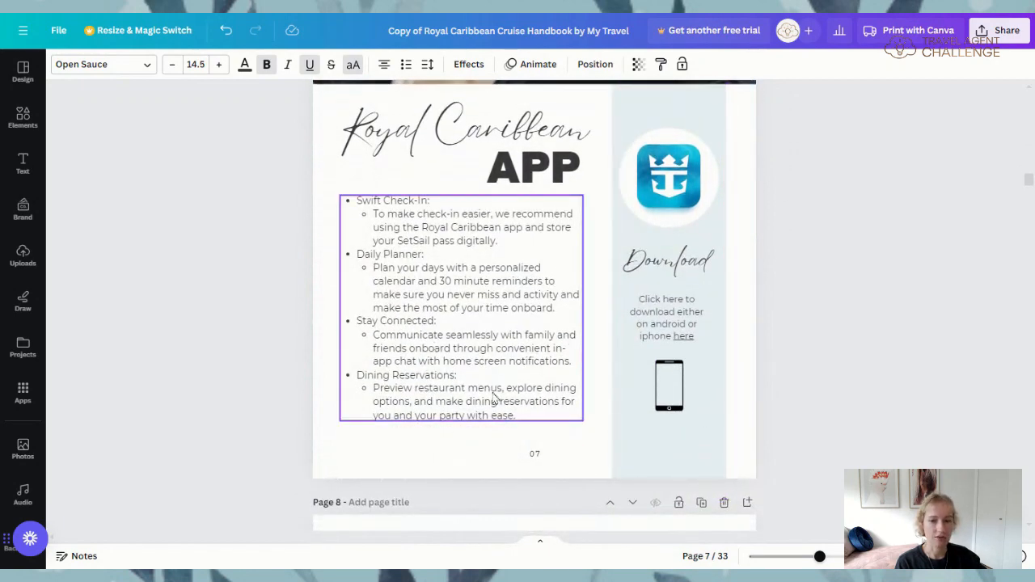
{"action": "left_click", "coordinate": [672, 338]}
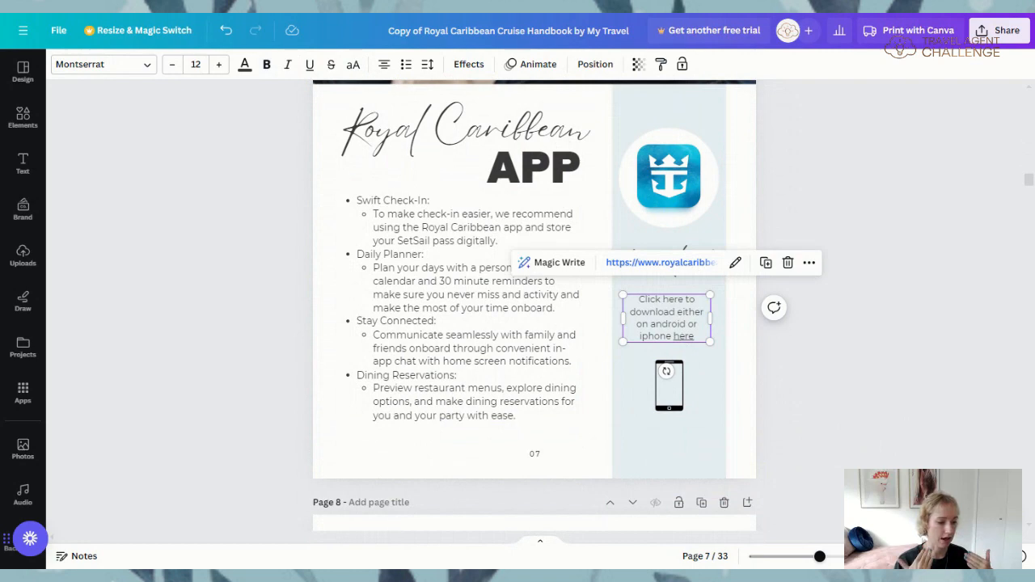
{"action": "scroll", "coordinate": [291, 415], "scroll_direction": "down", "scroll_amount": 5}
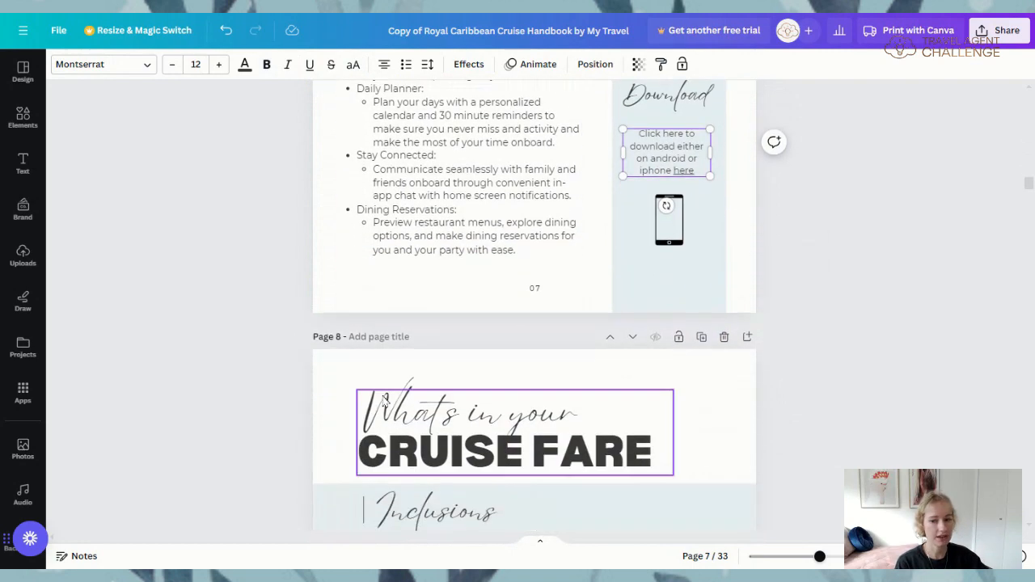
{"action": "scroll", "coordinate": [291, 415], "scroll_direction": "down", "scroll_amount": 1}
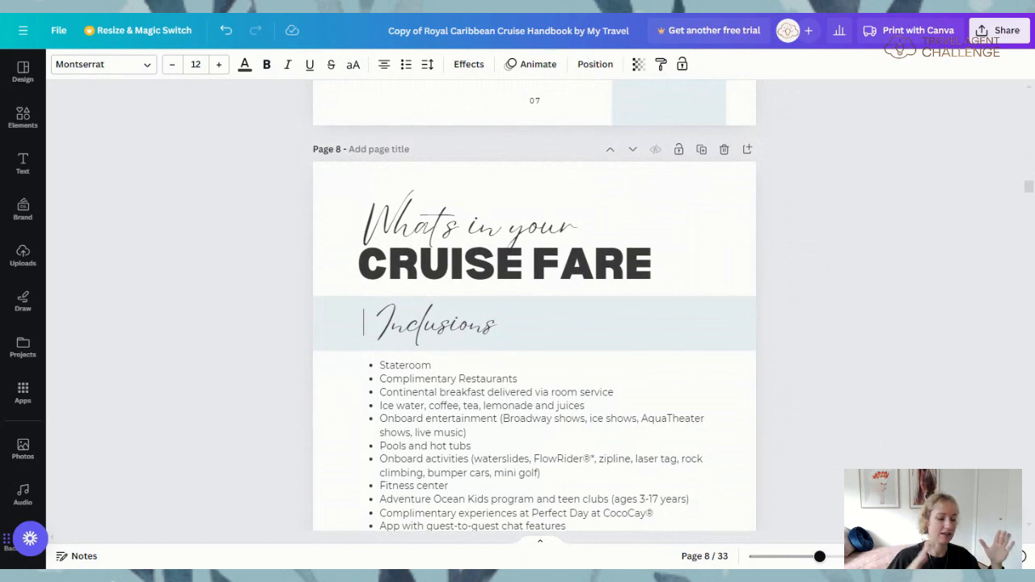
- Survey all handbook pages as a thumbnail grid, and open page 29, Expert Tricks & Tips, at full size
{"action": "left_click", "coordinate": [1001, 557]}
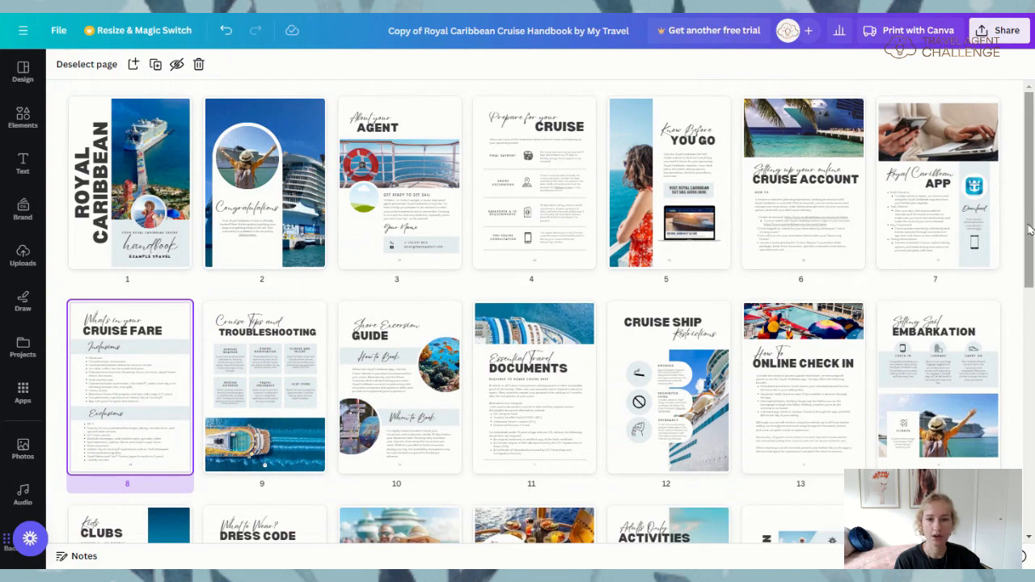
{"action": "left_click_drag", "start_coordinate": [1028, 229], "coordinate": [1030, 470]}
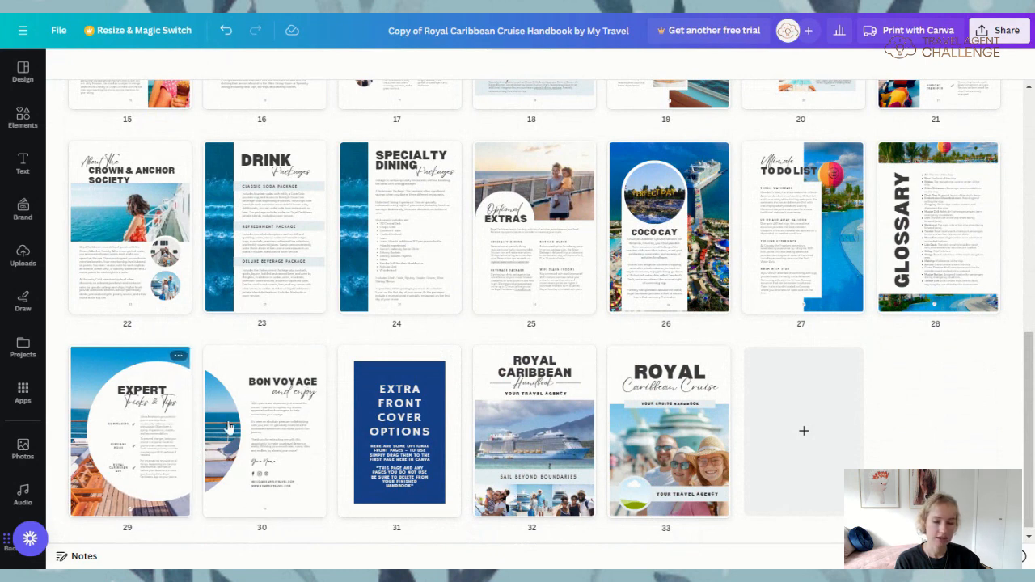
{"action": "left_click", "coordinate": [150, 485]}
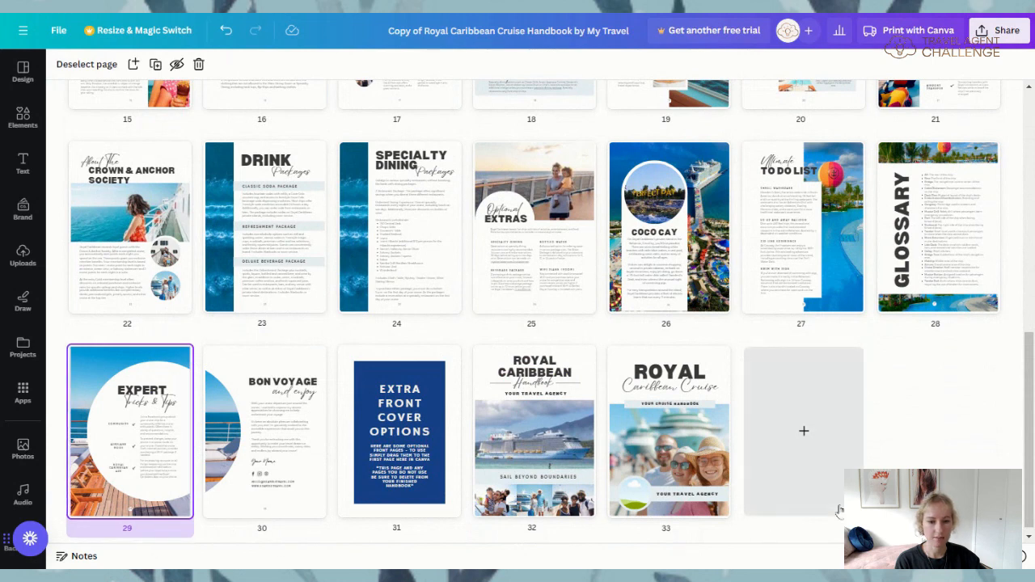
{"action": "left_click", "coordinate": [960, 557]}
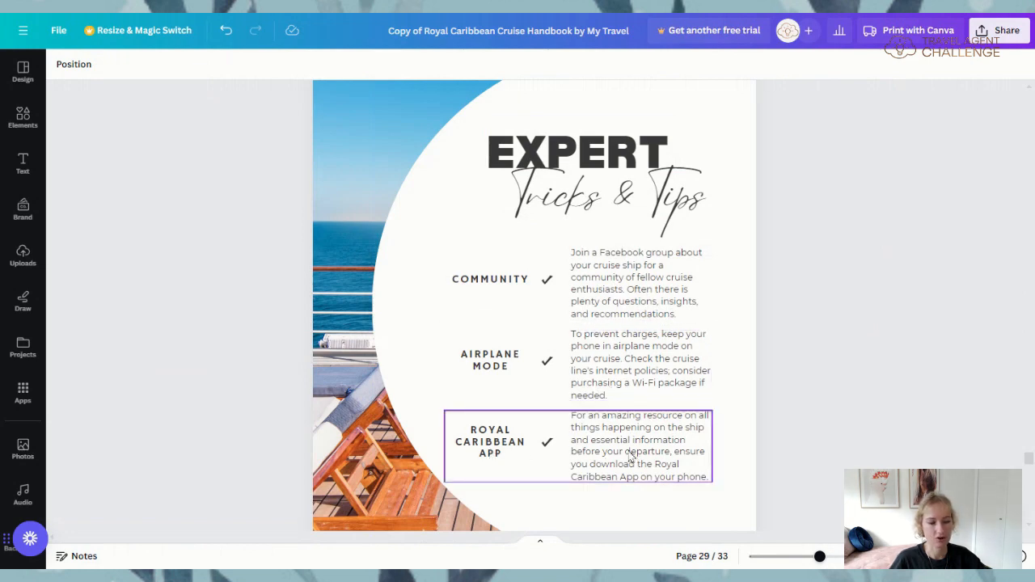
- Read the expert tips on page 29 and the Bon Voyage message, name and contact placeholders on page 30
{"action": "scroll", "coordinate": [631, 457], "scroll_direction": "down", "scroll_amount": 3}
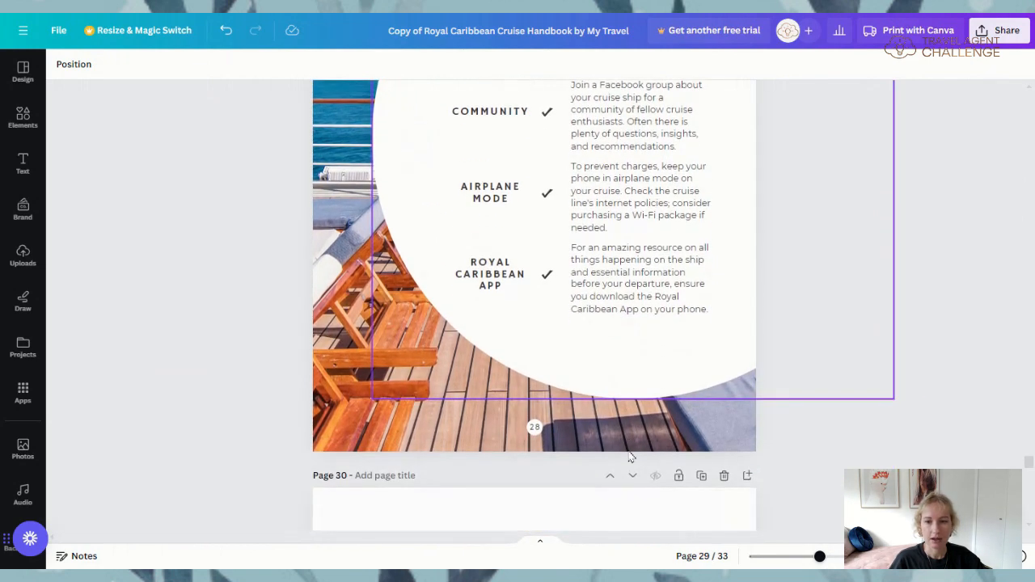
{"action": "scroll", "coordinate": [631, 457], "scroll_direction": "down", "scroll_amount": 2}
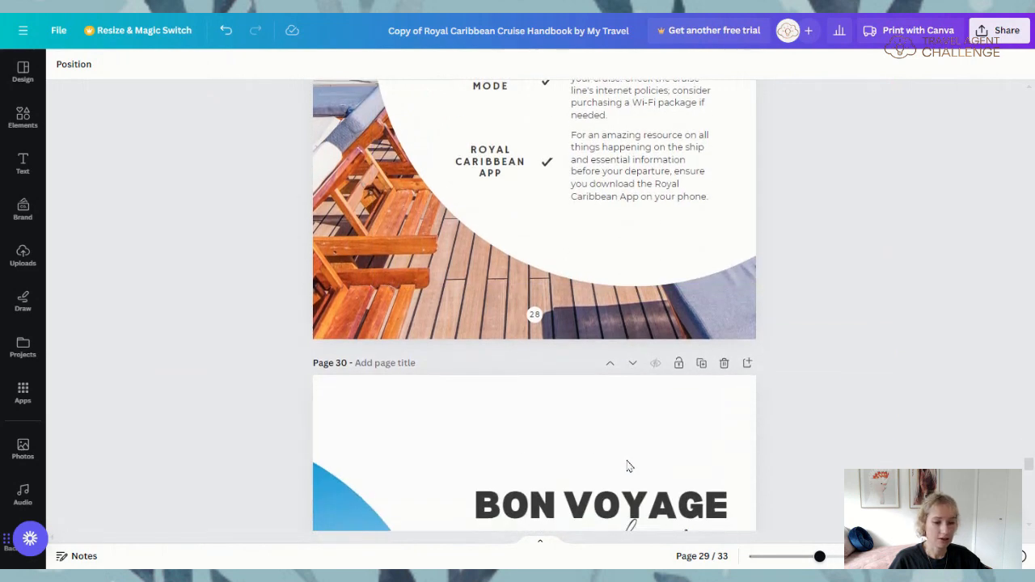
{"action": "scroll", "coordinate": [629, 466], "scroll_direction": "down", "scroll_amount": 3}
{"action": "scroll", "coordinate": [630, 465], "scroll_direction": "down", "scroll_amount": 1}
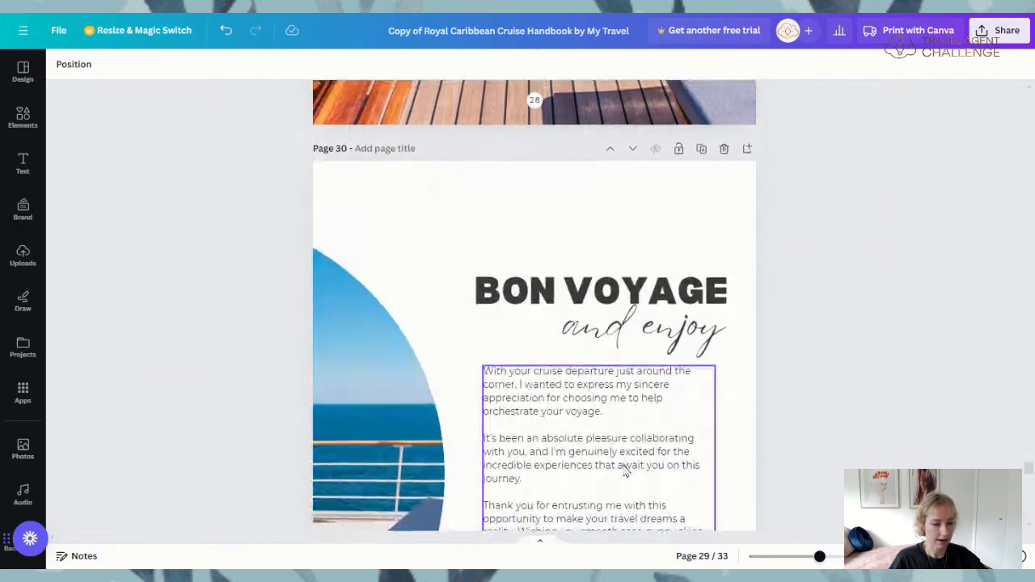
{"action": "scroll", "coordinate": [629, 468], "scroll_direction": "up", "scroll_amount": 1}
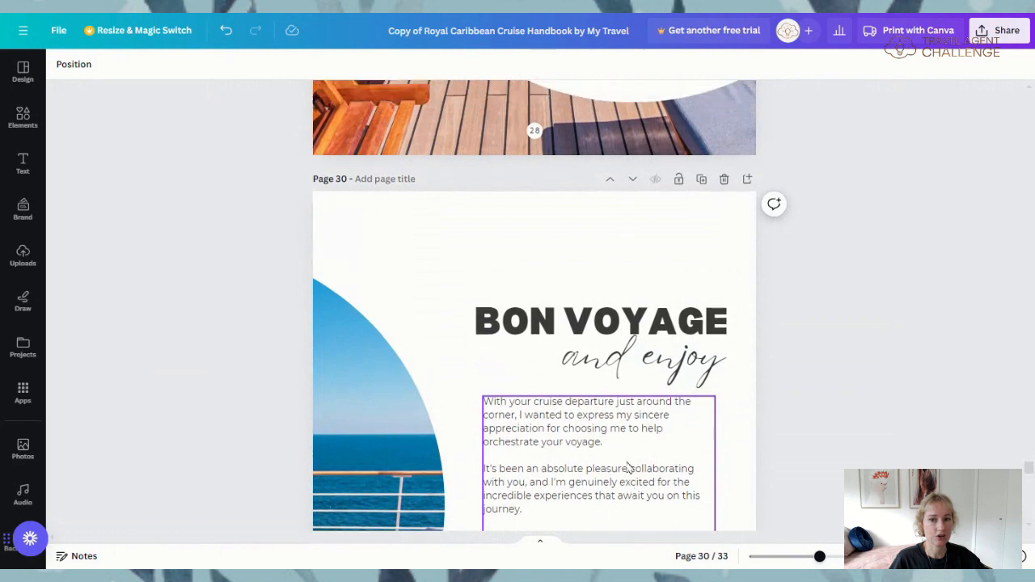
{"action": "scroll", "coordinate": [625, 463], "scroll_direction": "up", "scroll_amount": 4}
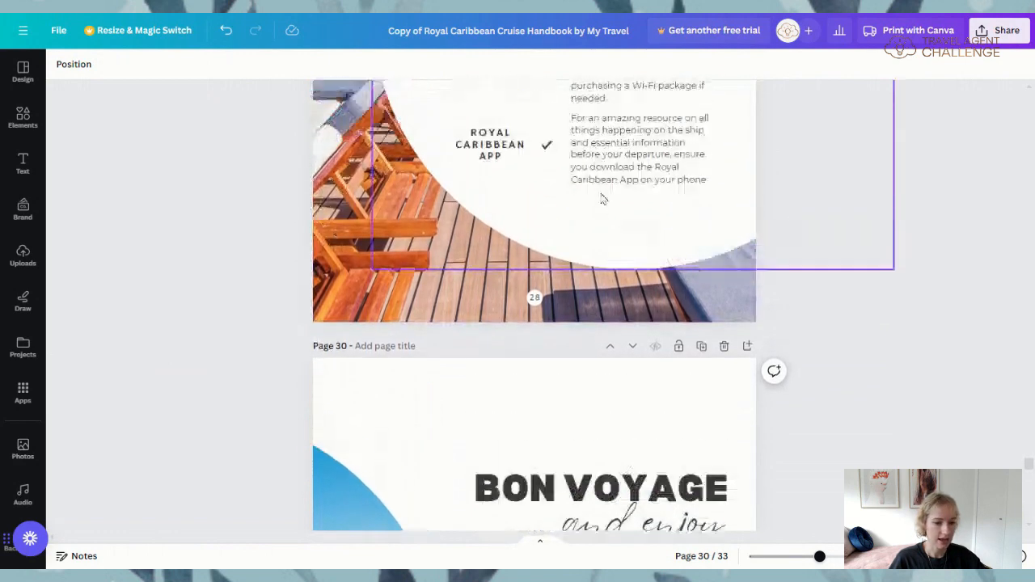
{"action": "scroll", "coordinate": [594, 226], "scroll_direction": "up", "scroll_amount": 2}
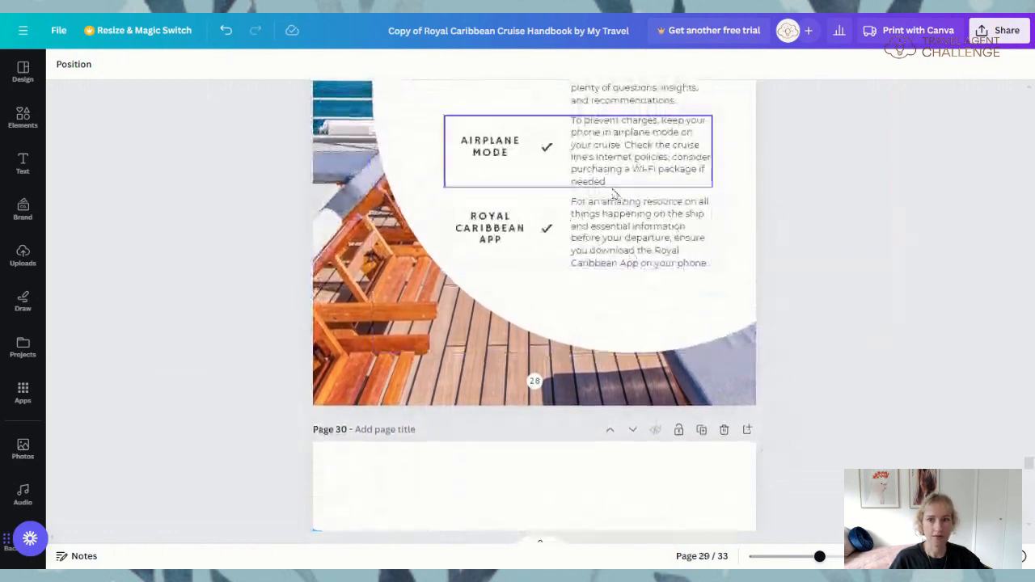
{"action": "scroll", "coordinate": [601, 275], "scroll_direction": "up", "scroll_amount": 2}
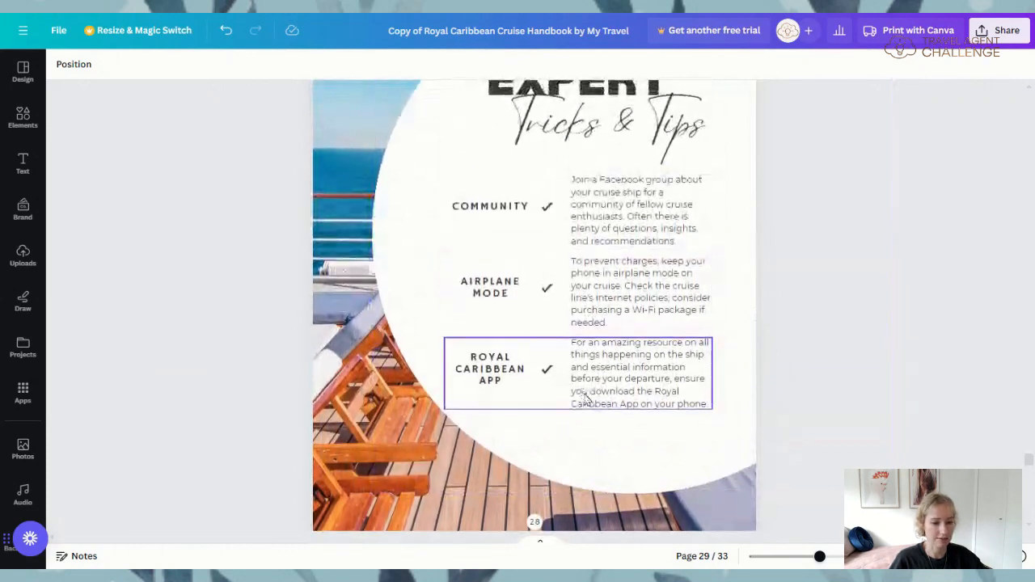
{"action": "scroll", "coordinate": [634, 347], "scroll_direction": "down", "scroll_amount": 5}
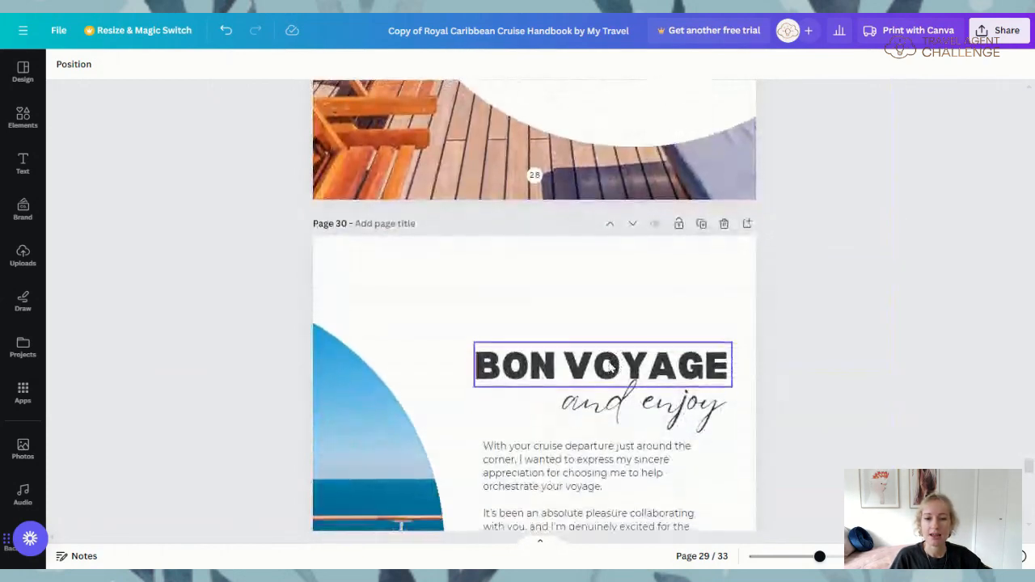
{"action": "scroll", "coordinate": [556, 349], "scroll_direction": "down", "scroll_amount": 2}
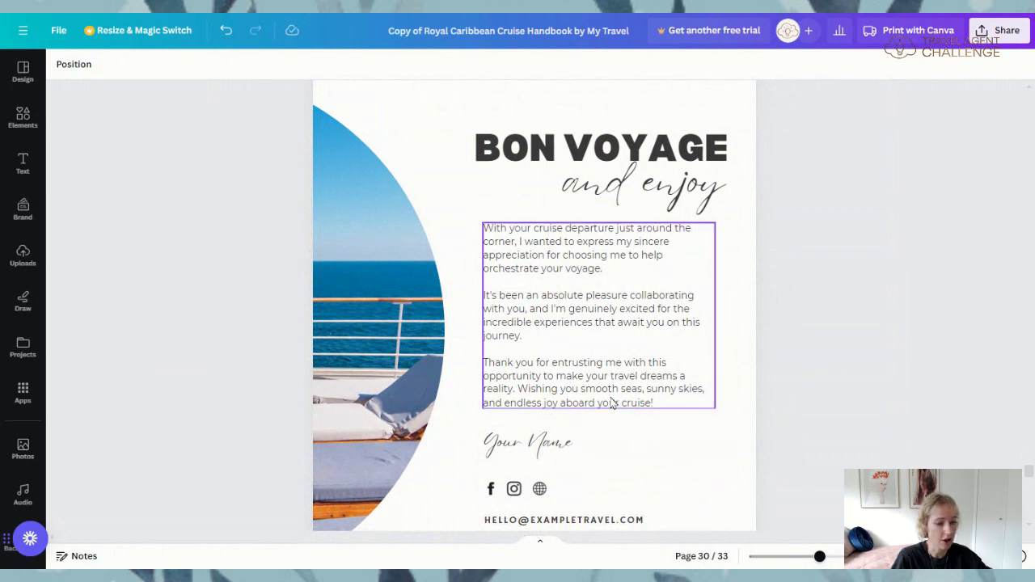
{"action": "scroll", "coordinate": [606, 429], "scroll_direction": "down", "scroll_amount": 2}
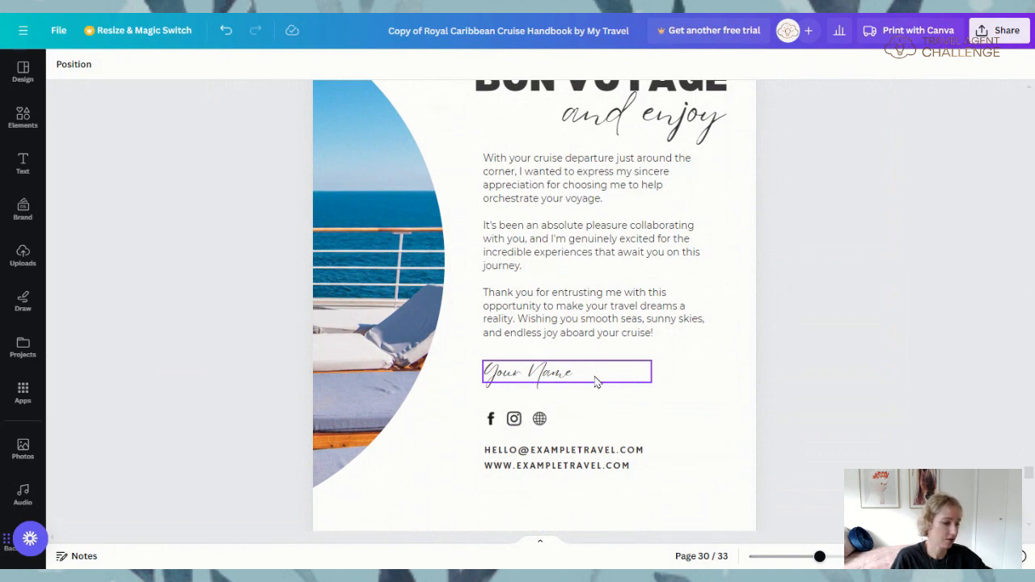
{"action": "scroll", "coordinate": [555, 428], "scroll_direction": "down", "scroll_amount": 2}
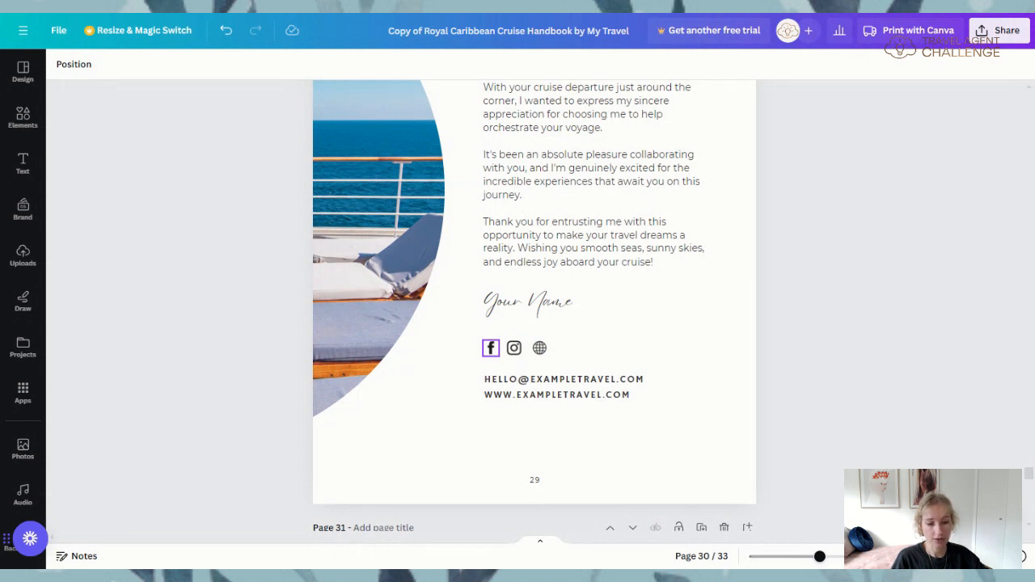
- Inspect the link settings of the Facebook icon on page 30, and close them without entering an address
{"action": "left_click", "coordinate": [491, 353]}
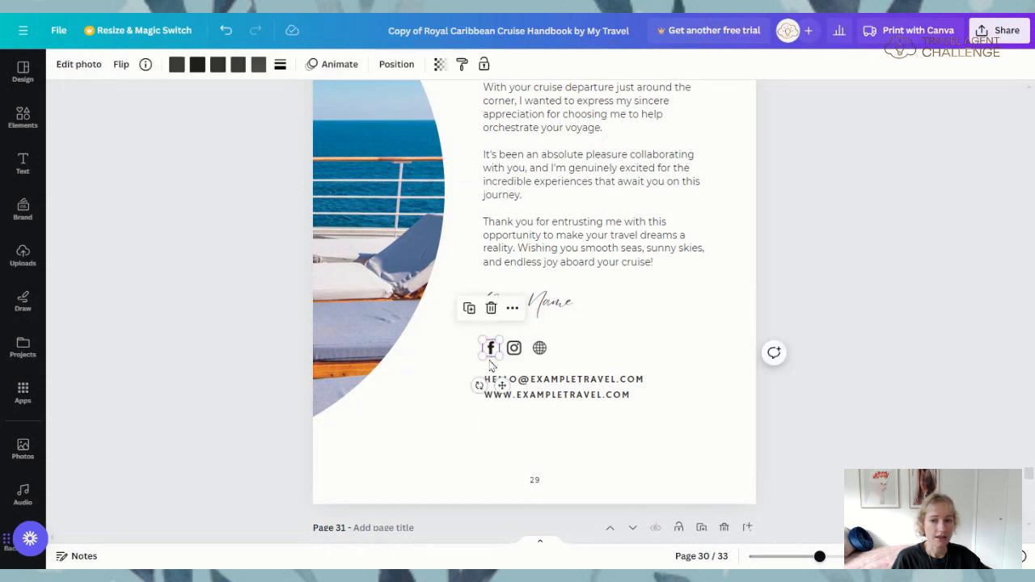
{"action": "left_click", "coordinate": [510, 364]}
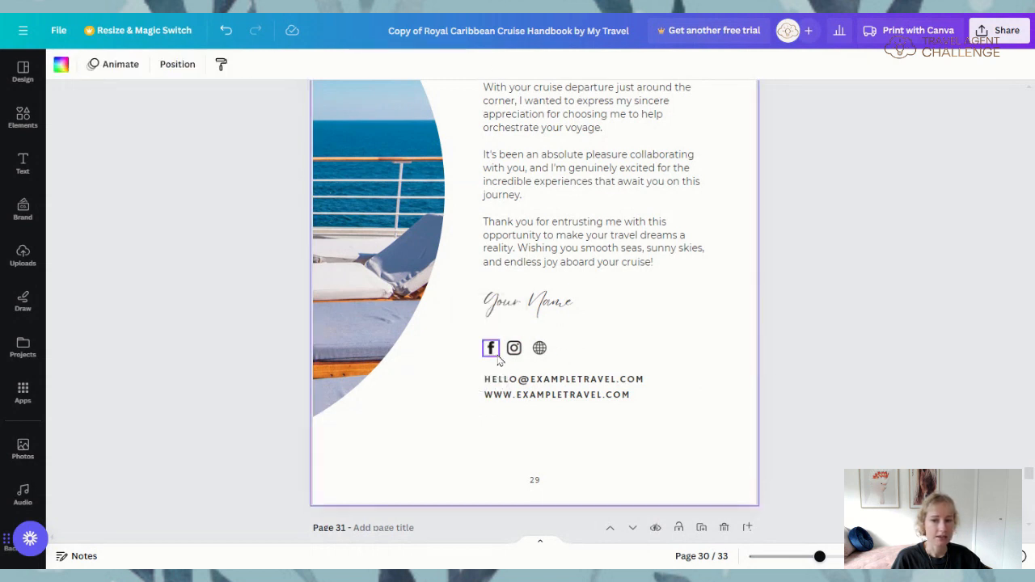
{"action": "left_click", "coordinate": [493, 354]}
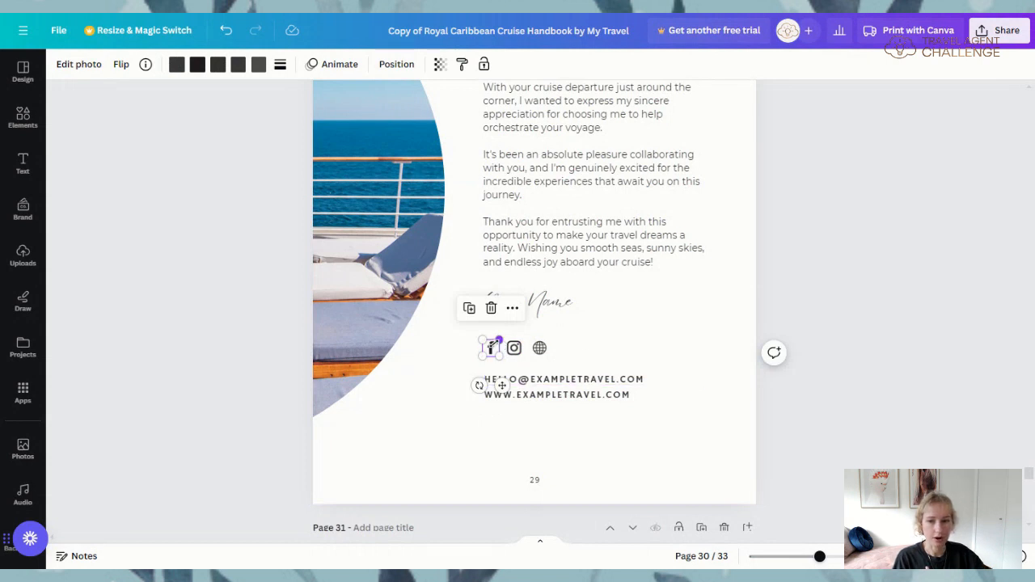
{"action": "right_click", "coordinate": [492, 347]}
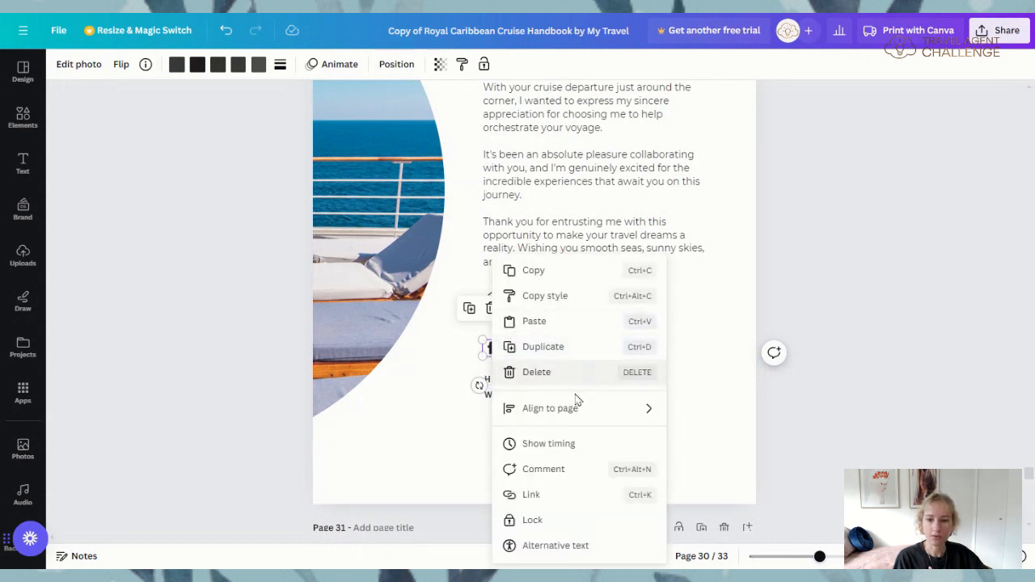
{"action": "left_click", "coordinate": [532, 498]}
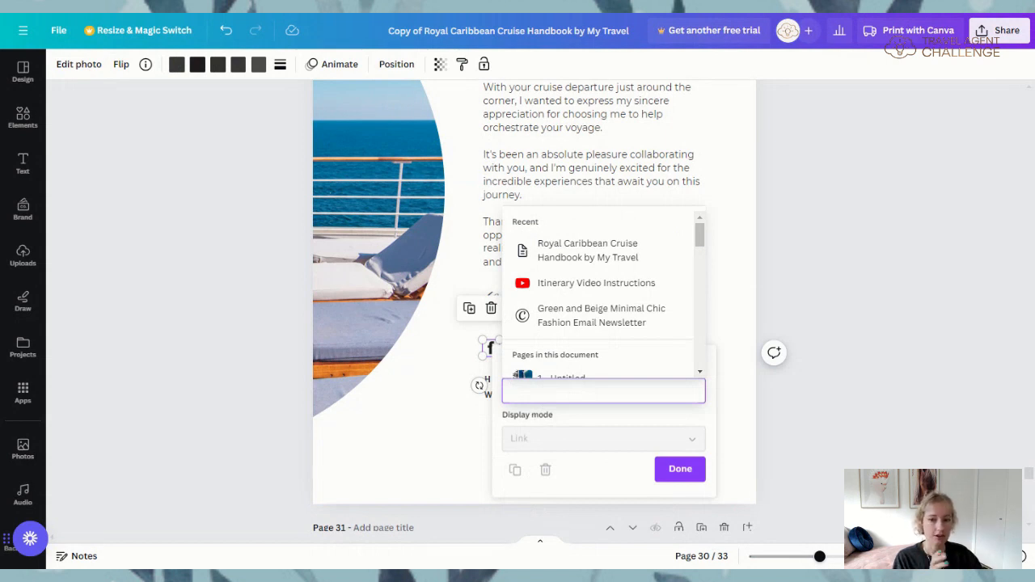
{"action": "left_click", "coordinate": [736, 458]}
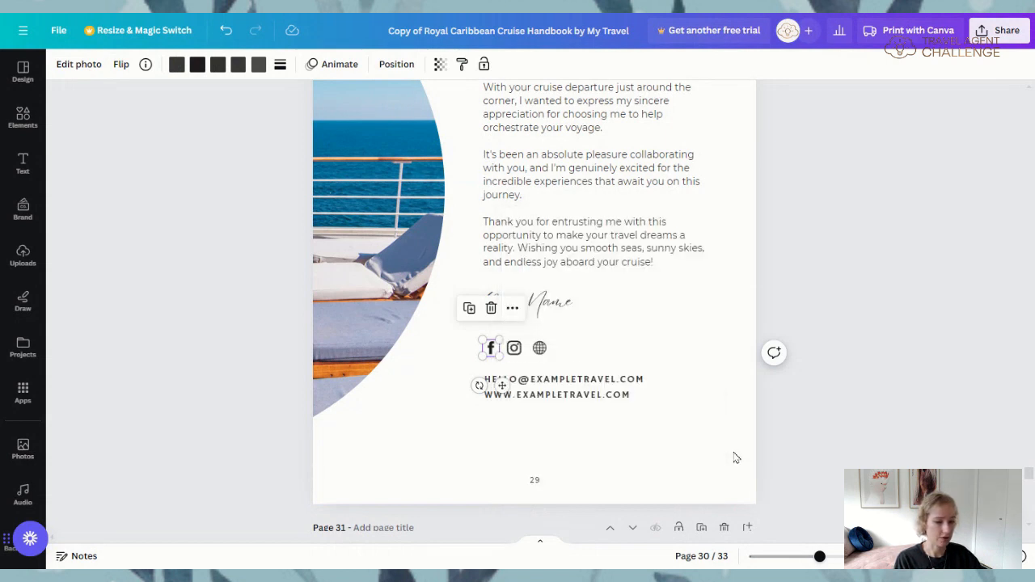
{"action": "left_click", "coordinate": [430, 372]}
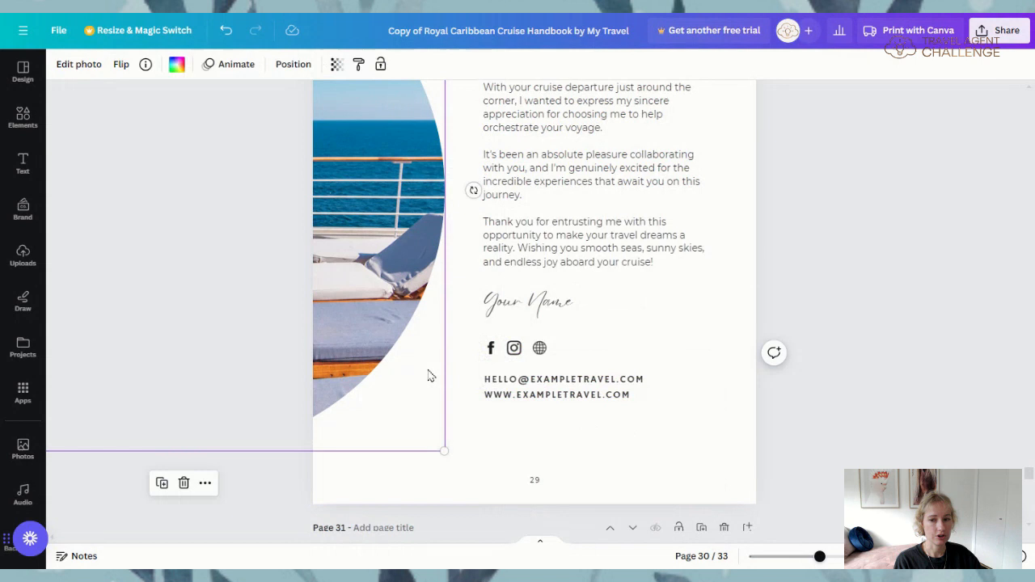
{"action": "left_click", "coordinate": [473, 364]}
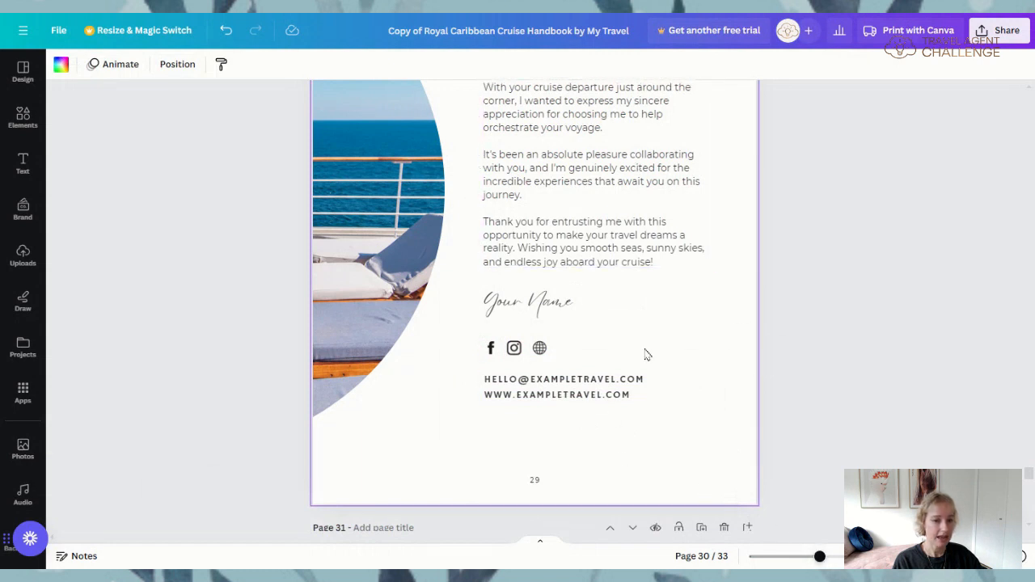
- Read the instructions for using or deleting the extra front cover options on page 31
{"action": "scroll", "coordinate": [663, 353], "scroll_direction": "down", "scroll_amount": 6}
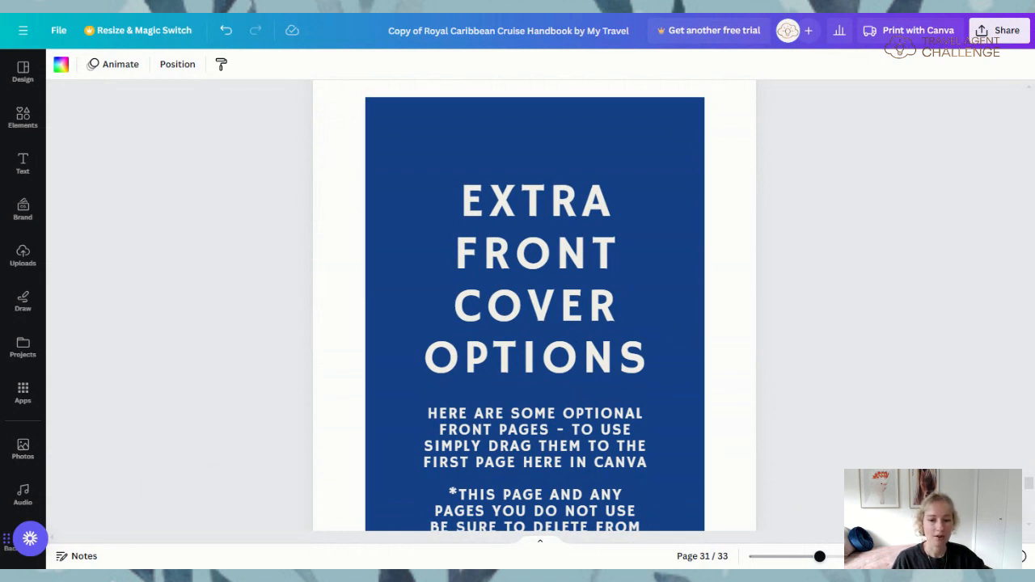
{"action": "scroll", "coordinate": [615, 473], "scroll_direction": "down", "scroll_amount": 5}
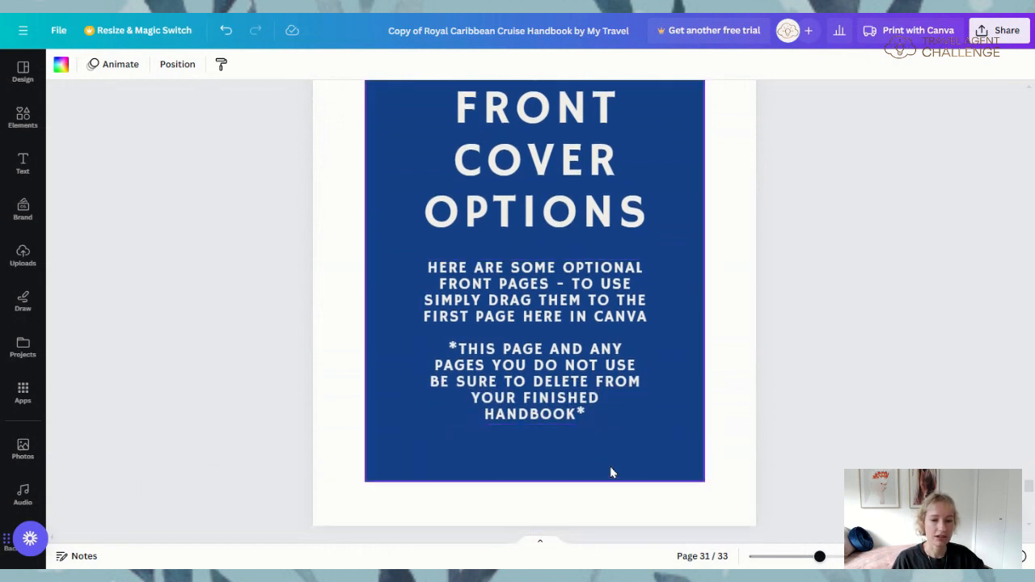
- Preview the optional front covers on pages 32 and 33, and return to the instructions on page 31
{"action": "scroll", "coordinate": [613, 464], "scroll_direction": "down", "scroll_amount": 6}
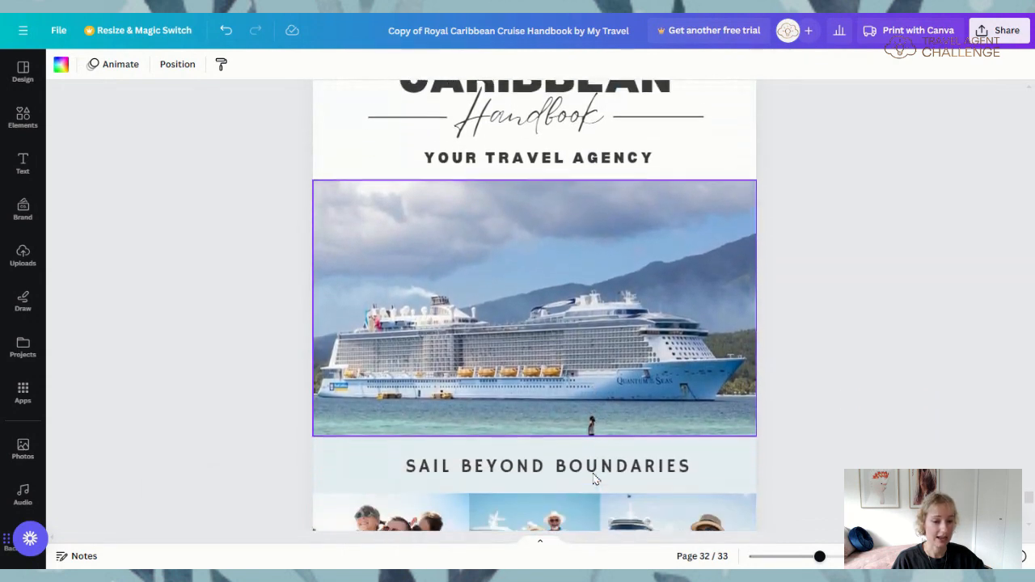
{"action": "scroll", "coordinate": [592, 480], "scroll_direction": "down", "scroll_amount": 8}
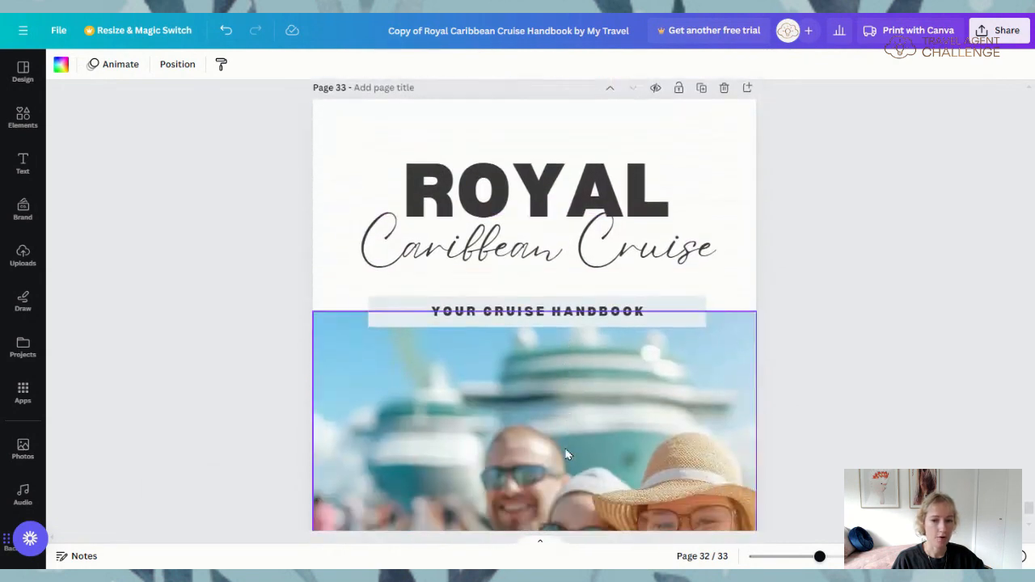
{"action": "scroll", "coordinate": [568, 461], "scroll_direction": "up", "scroll_amount": 10}
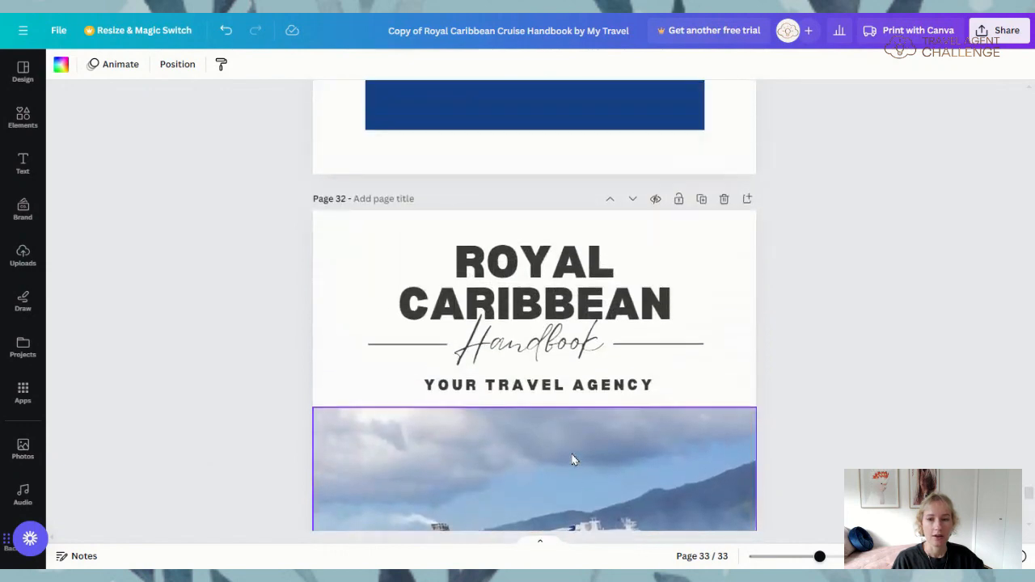
{"action": "scroll", "coordinate": [534, 317], "scroll_direction": "up", "scroll_amount": 2}
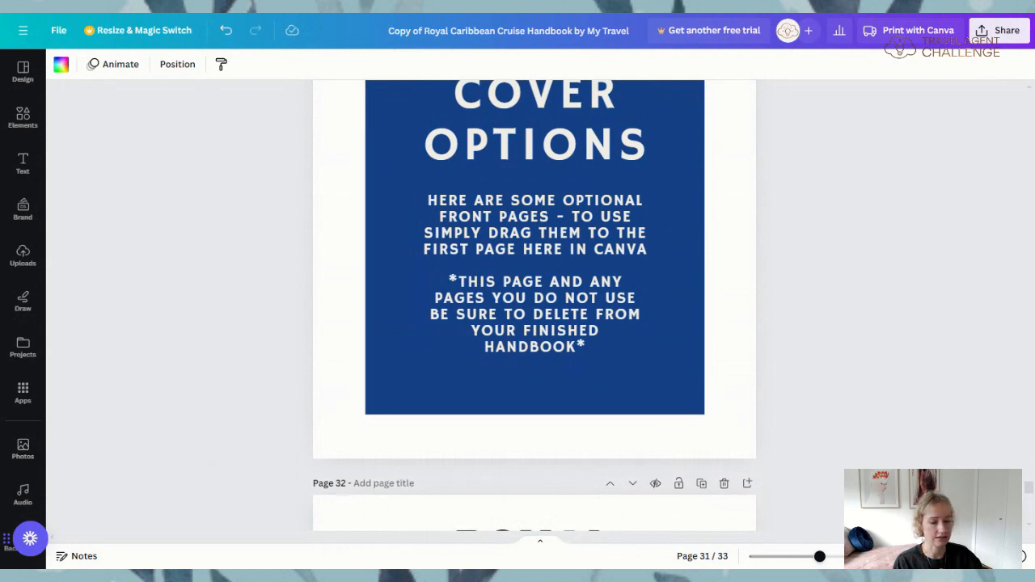
- Locate the delete option for the instruction page 31 in the thumbnail grid and at full size, without deleting the page
{"action": "left_click", "coordinate": [943, 557]}
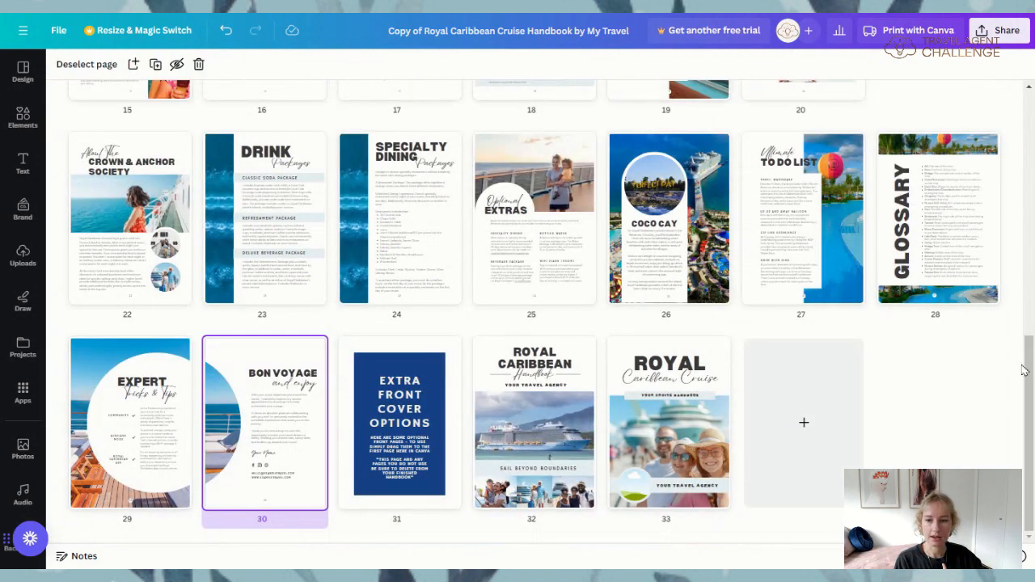
{"action": "left_click", "coordinate": [376, 485]}
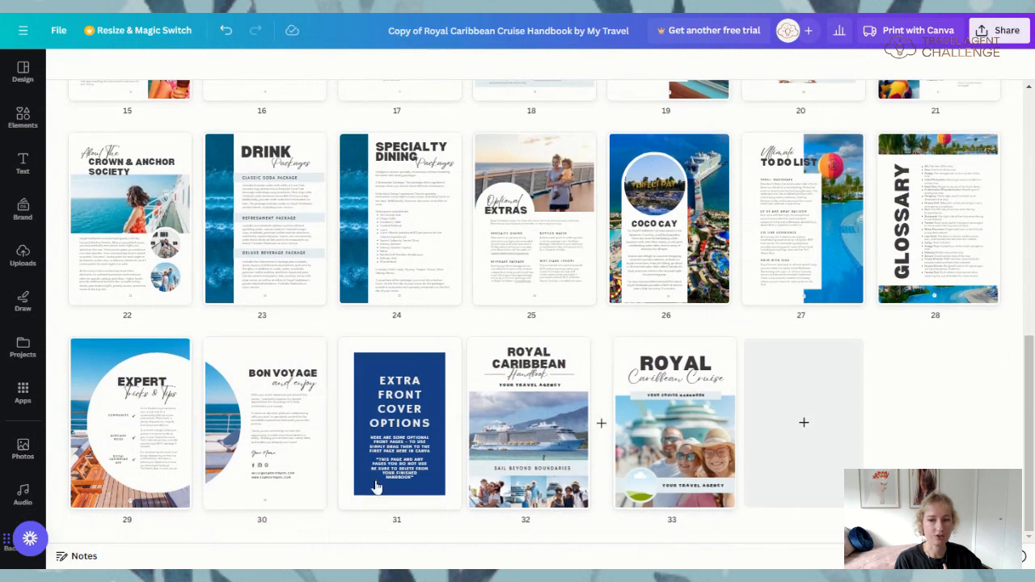
{"action": "left_click", "coordinate": [410, 416]}
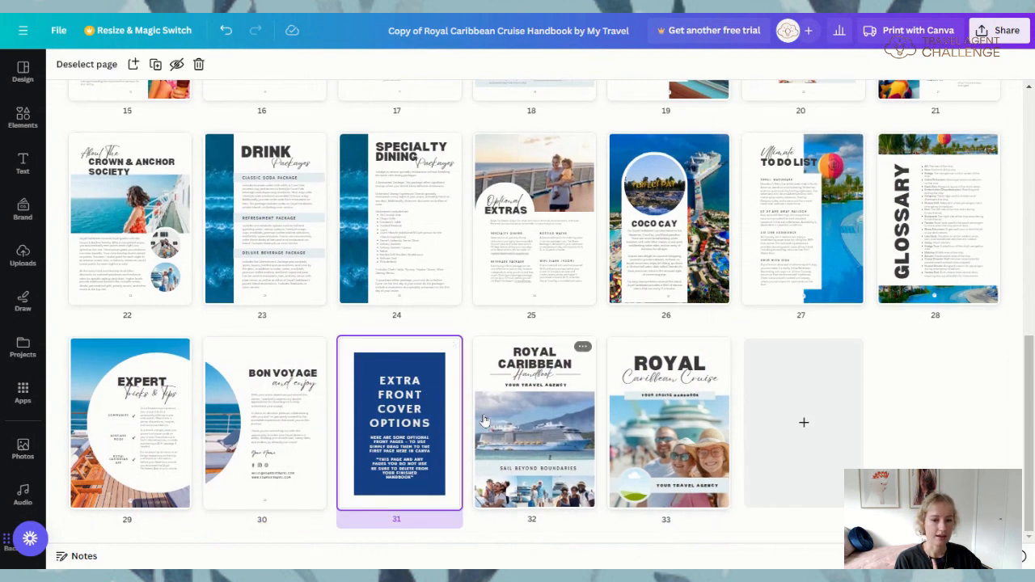
{"action": "left_click", "coordinate": [447, 347]}
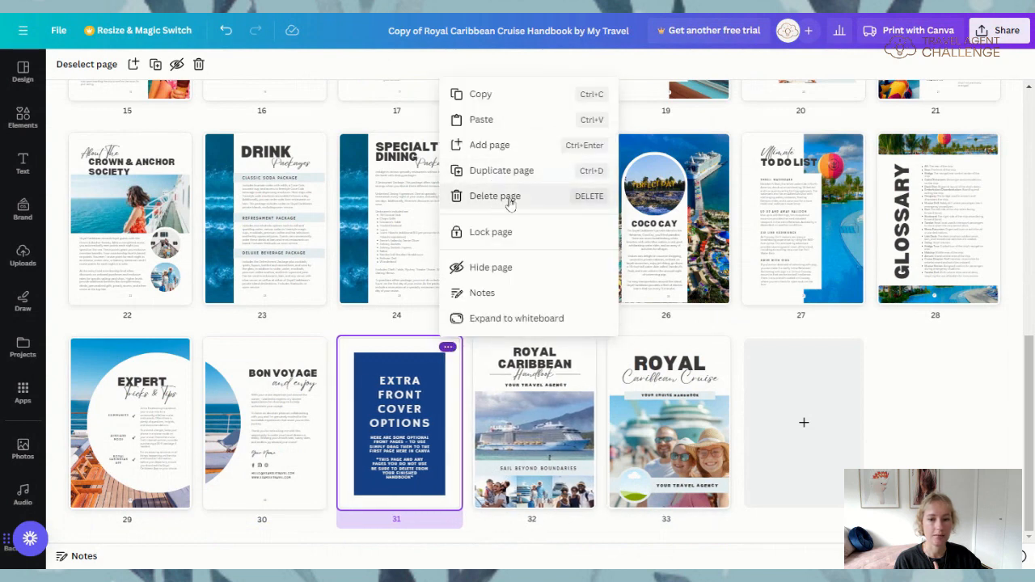
{"action": "left_click", "coordinate": [968, 556]}
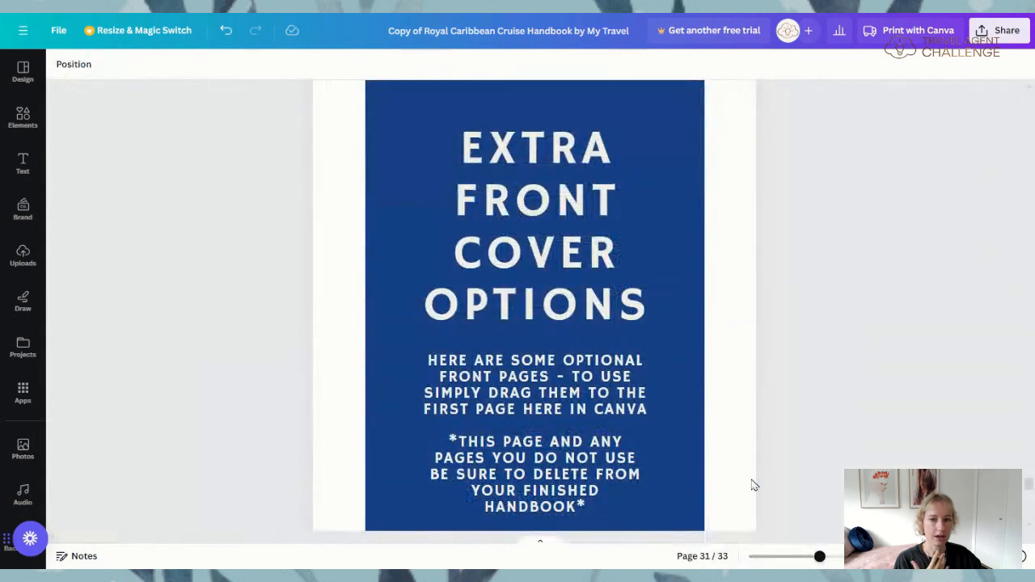
{"action": "scroll", "coordinate": [664, 392], "scroll_direction": "up", "scroll_amount": 2}
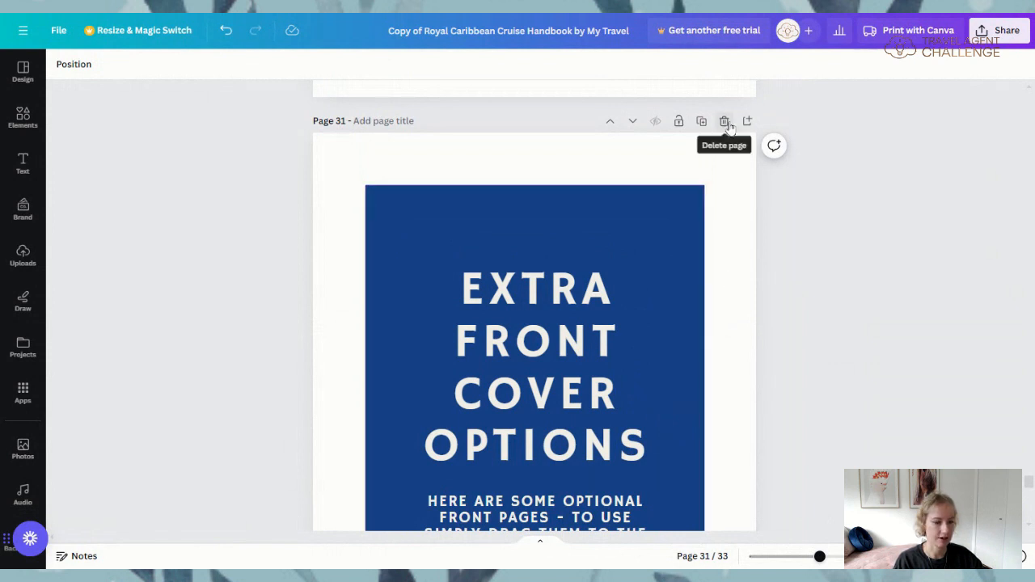
- Examine the optional cover on page 32, including its title, travel agency line, ship photo, tagline and photo strip
{"action": "scroll", "coordinate": [718, 348], "scroll_direction": "down", "scroll_amount": 6}
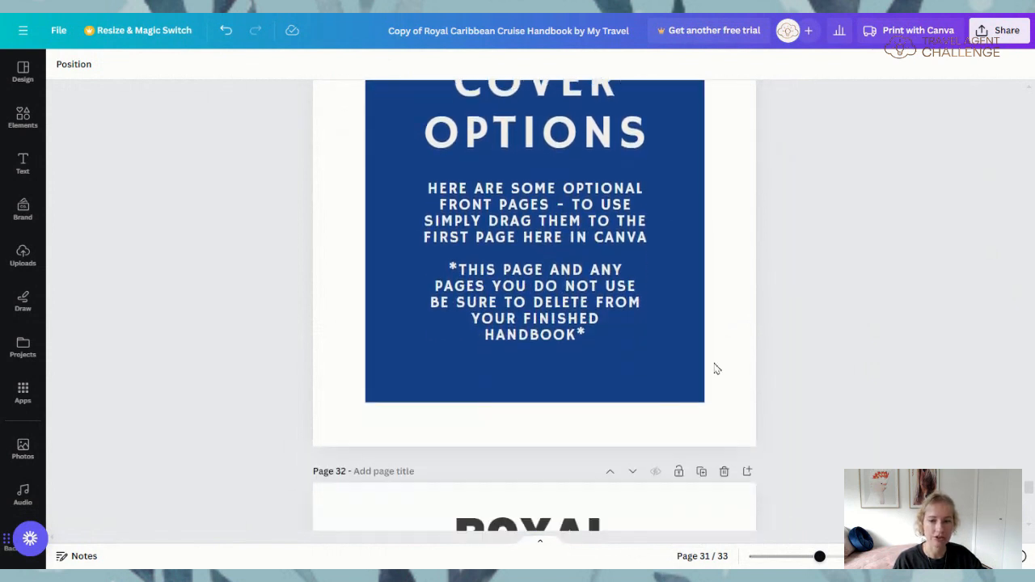
{"action": "scroll", "coordinate": [626, 422], "scroll_direction": "down", "scroll_amount": 1}
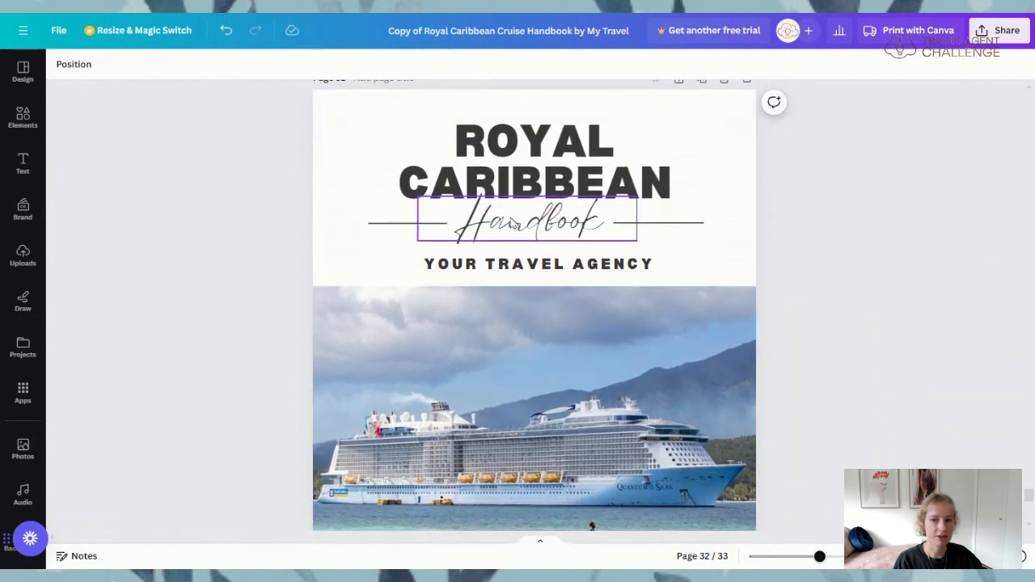
{"action": "scroll", "coordinate": [585, 351], "scroll_direction": "down", "scroll_amount": 5}
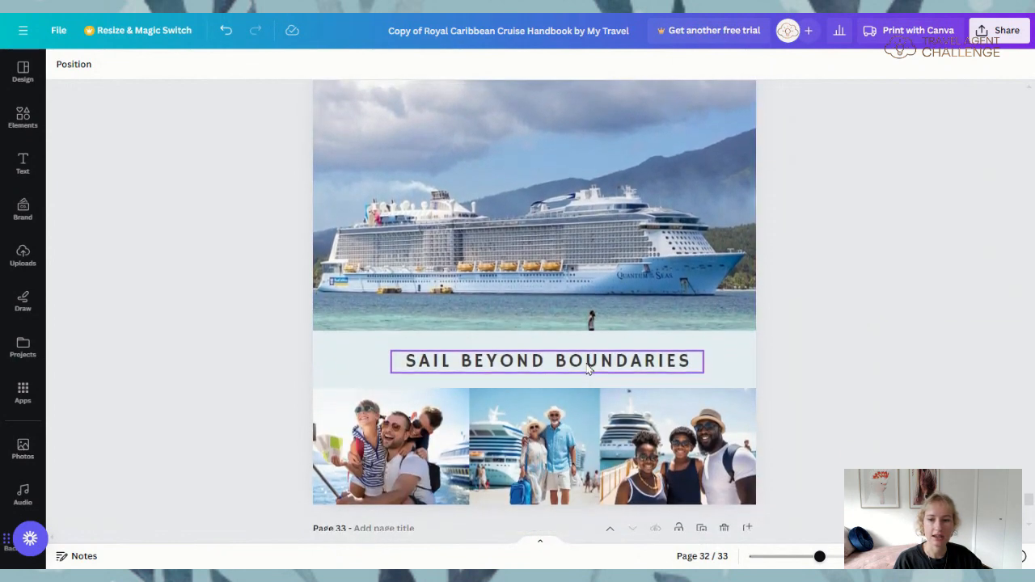
{"action": "scroll", "coordinate": [589, 368], "scroll_direction": "up", "scroll_amount": 5}
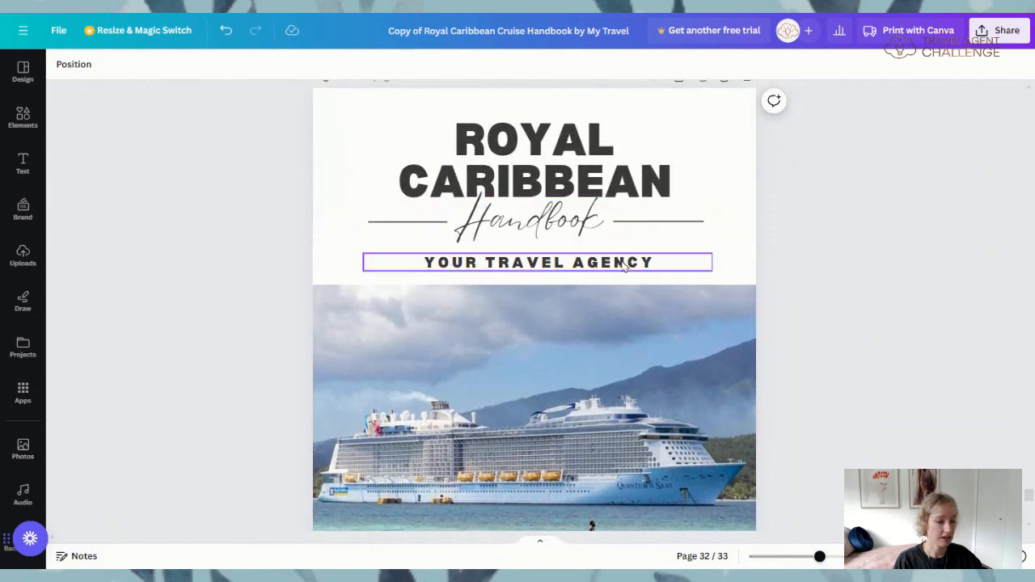
{"action": "scroll", "coordinate": [624, 266], "scroll_direction": "down", "scroll_amount": 1}
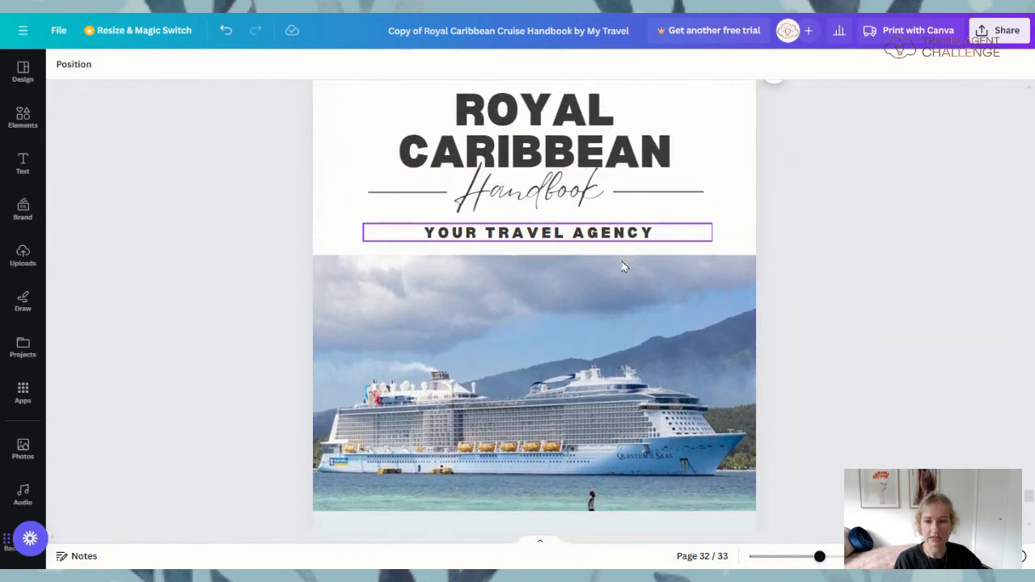
{"action": "scroll", "coordinate": [625, 267], "scroll_direction": "down", "scroll_amount": 4}
{"action": "scroll", "coordinate": [566, 320], "scroll_direction": "down", "scroll_amount": 3}
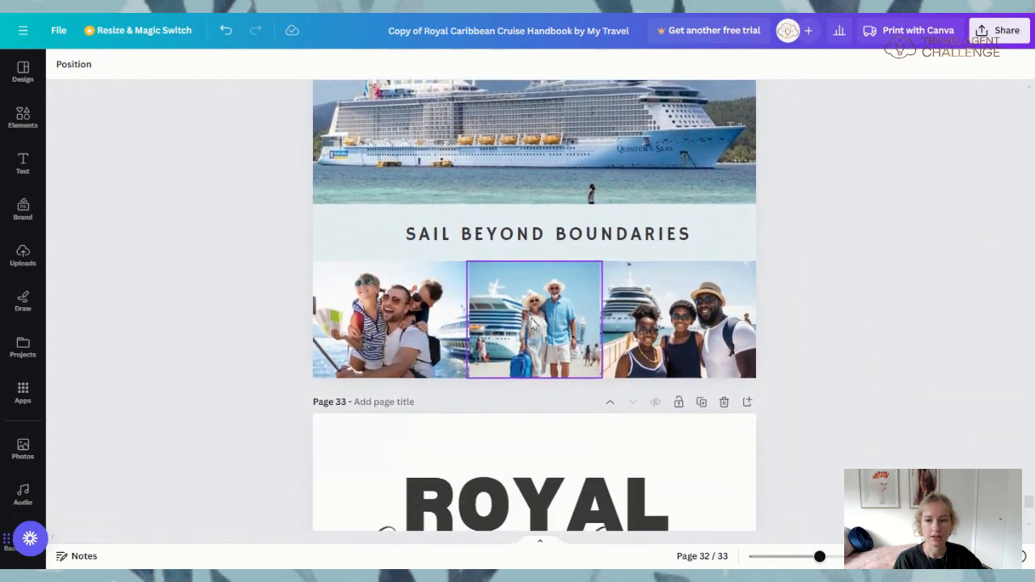
{"action": "scroll", "coordinate": [485, 275], "scroll_direction": "up", "scroll_amount": 2}
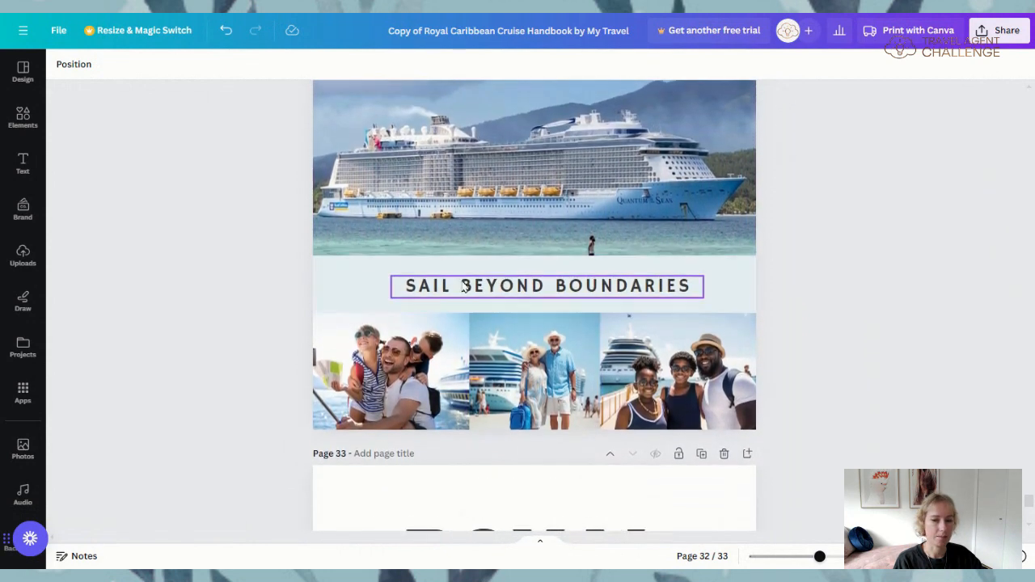
{"action": "scroll", "coordinate": [585, 308], "scroll_direction": "up", "scroll_amount": 3}
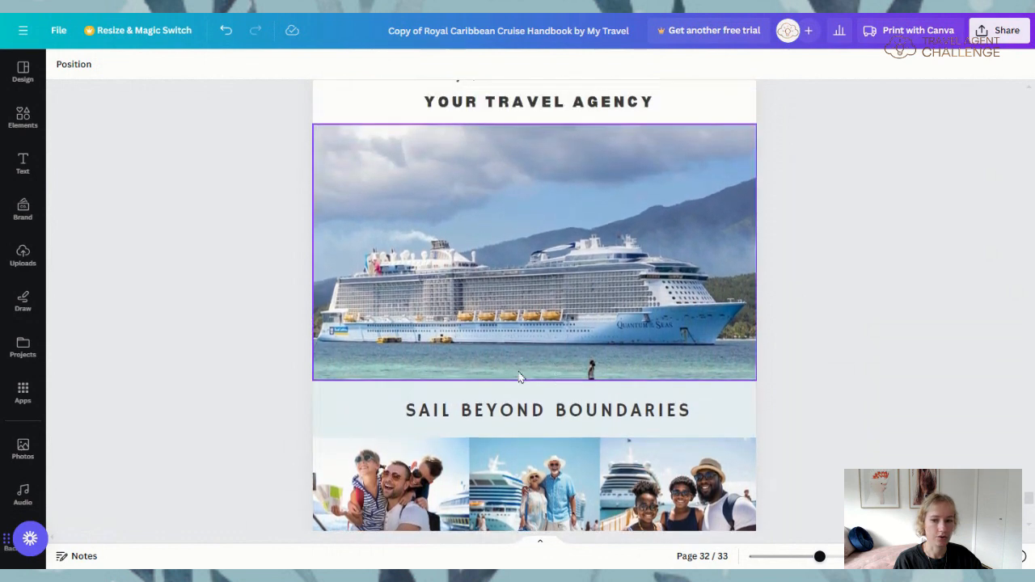
- Examine the Royal Caribbean Cruise cover on page 33 with its photo frame and agency name, and return to the page 32 cover
{"action": "scroll", "coordinate": [582, 401], "scroll_direction": "down", "scroll_amount": 8}
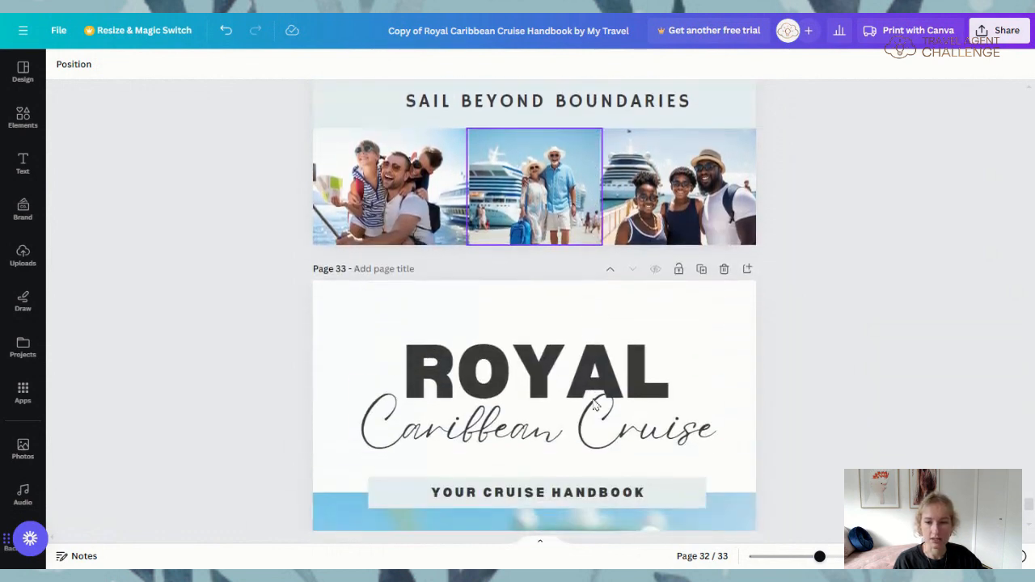
{"action": "scroll", "coordinate": [594, 404], "scroll_direction": "down", "scroll_amount": 4}
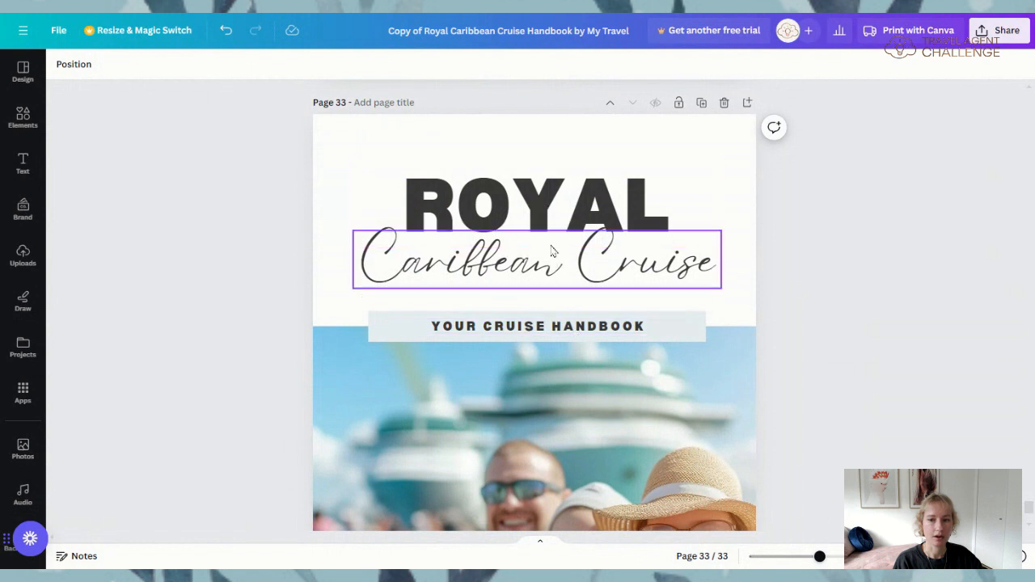
{"action": "scroll", "coordinate": [552, 251], "scroll_direction": "down", "scroll_amount": 7}
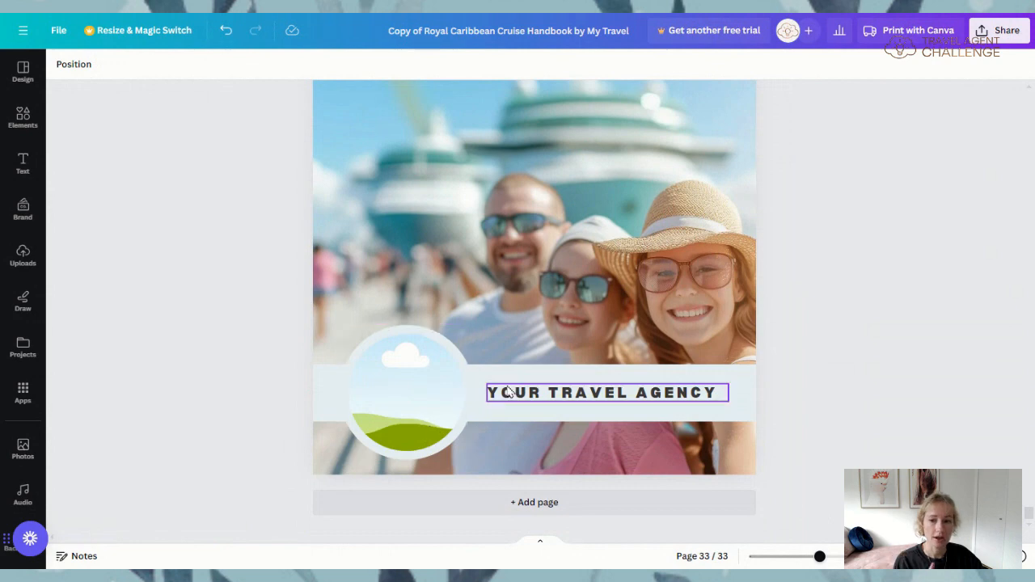
{"action": "scroll", "coordinate": [594, 402], "scroll_direction": "up", "scroll_amount": 5}
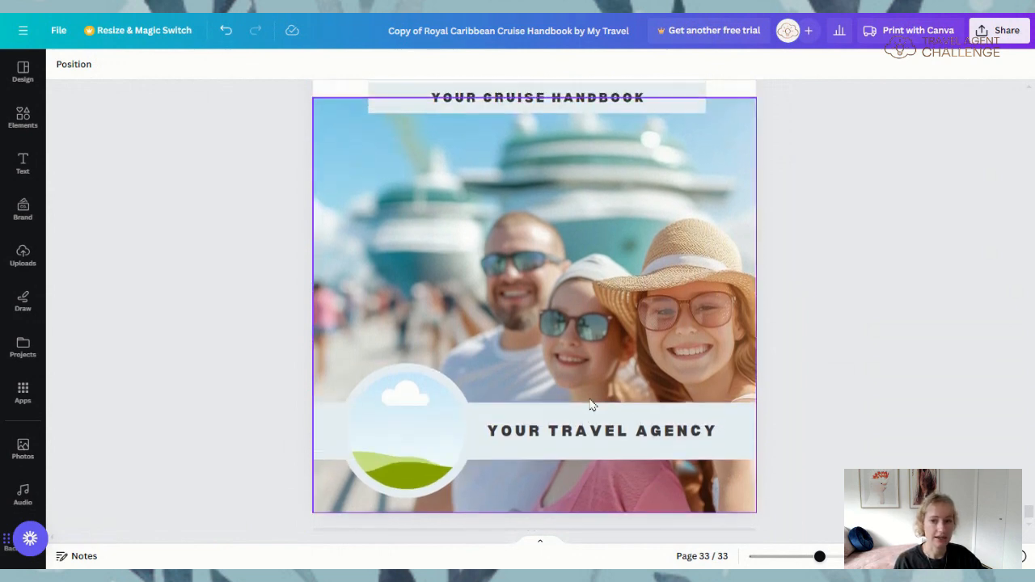
{"action": "scroll", "coordinate": [525, 363], "scroll_direction": "up", "scroll_amount": 7}
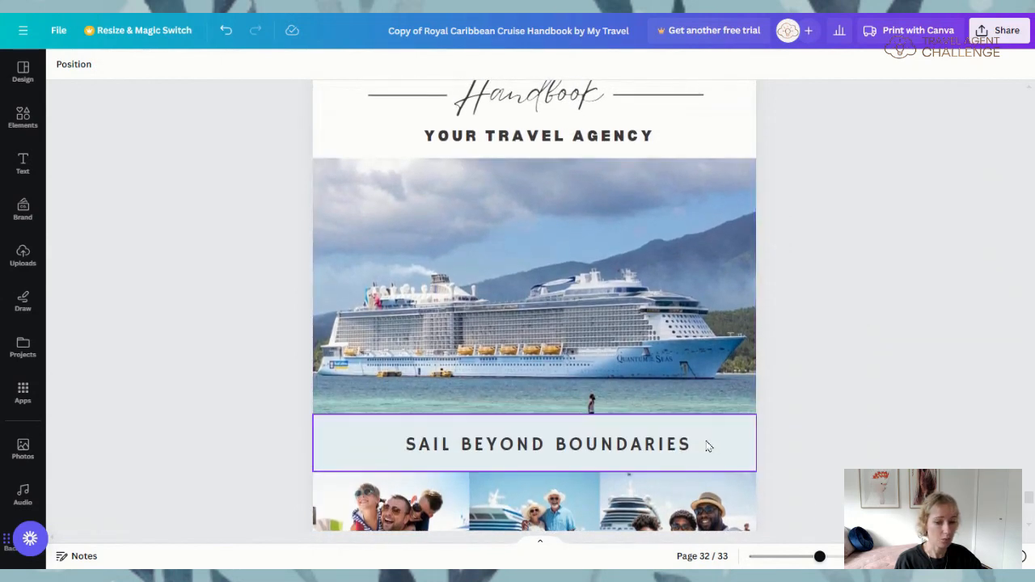
{"action": "scroll", "coordinate": [676, 348], "scroll_direction": "up", "scroll_amount": 3}
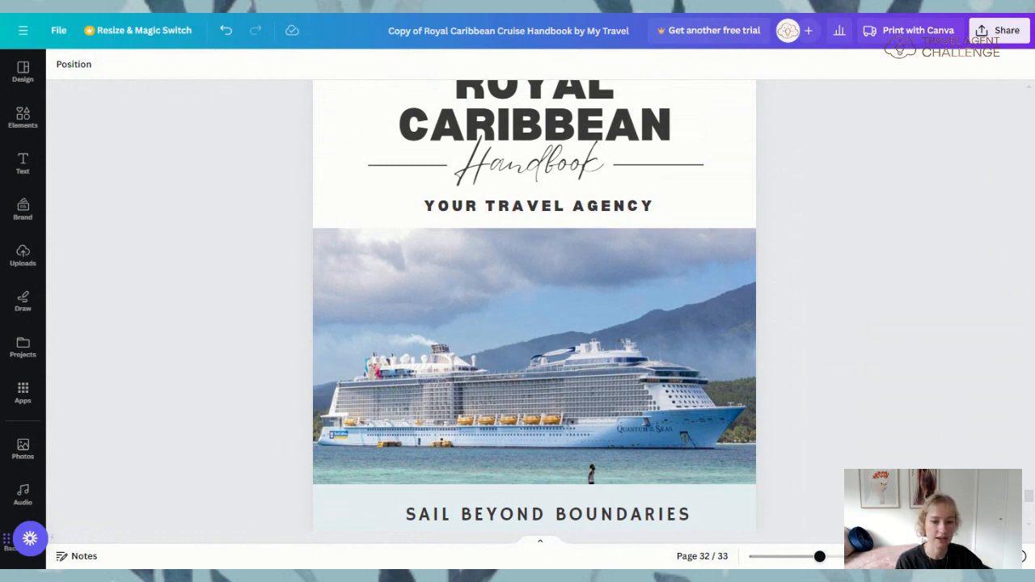
- In the thumbnail grid, move the Sail Beyond Boundaries cover from page 32 to page 2, directly after the original cover
{"action": "left_click", "coordinate": [953, 556]}
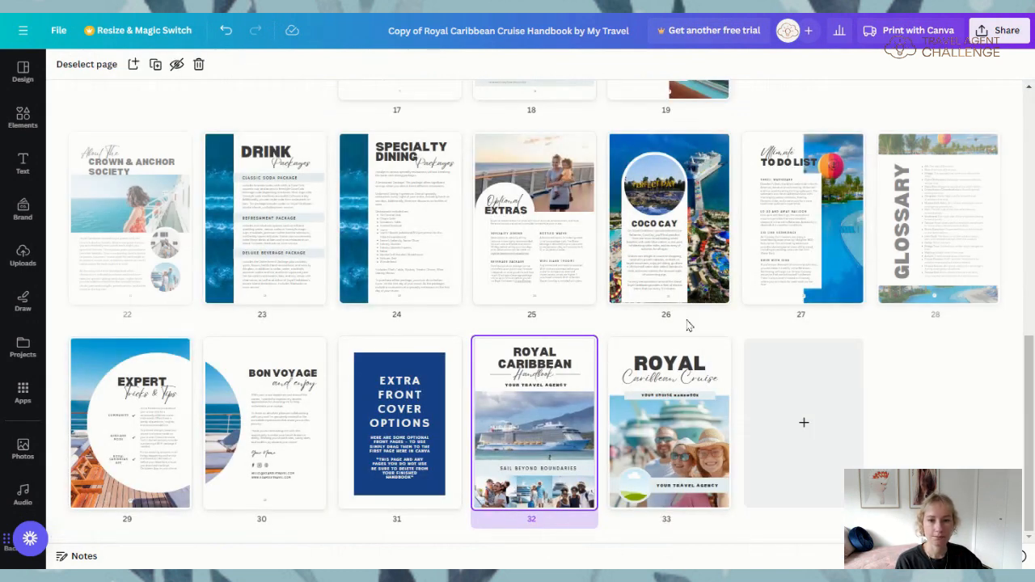
{"action": "scroll", "coordinate": [417, 154], "scroll_direction": "up", "scroll_amount": 2}
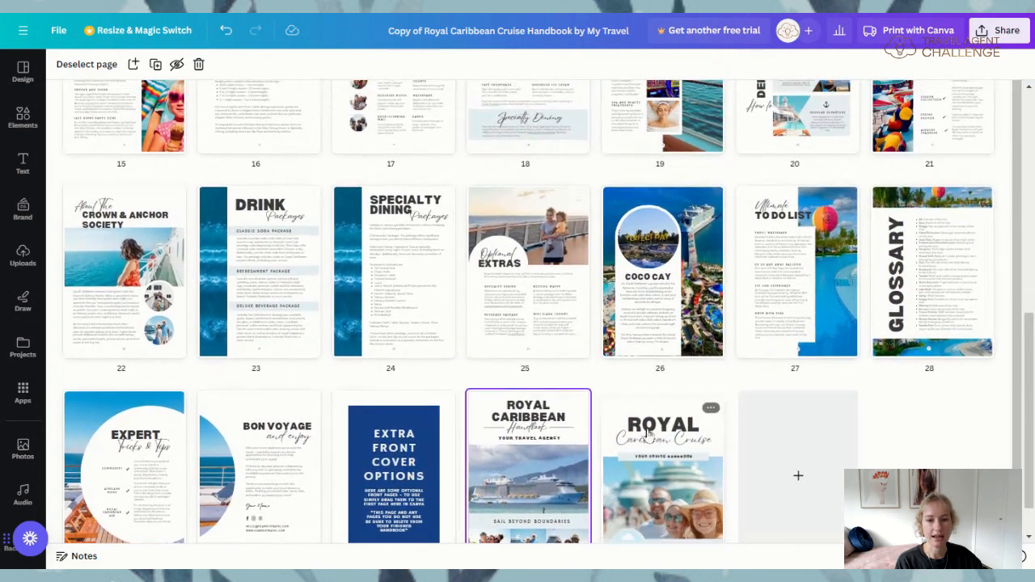
{"action": "scroll", "coordinate": [580, 358], "scroll_direction": "up", "scroll_amount": 1}
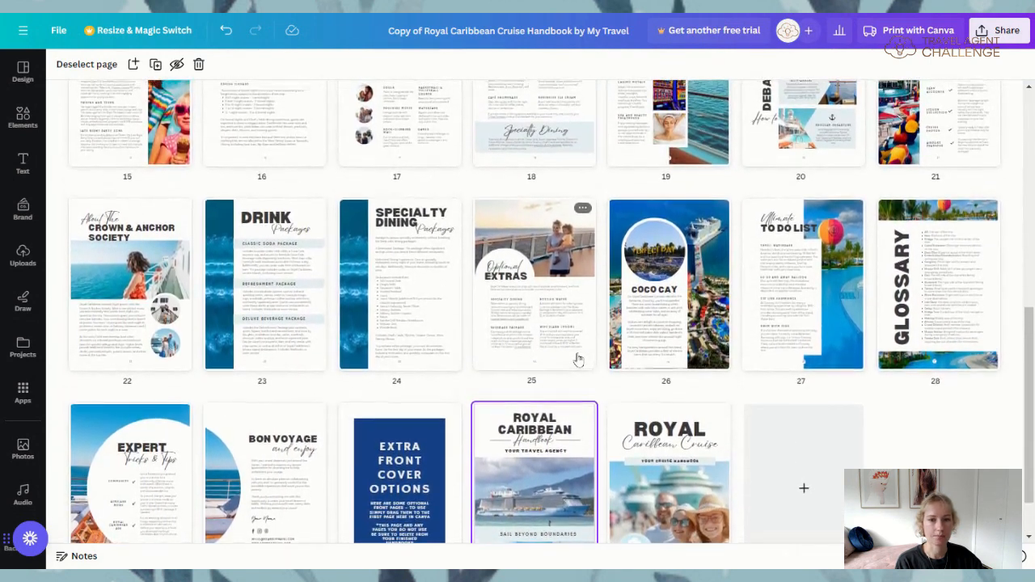
{"action": "left_click_drag", "start_coordinate": [1031, 412], "coordinate": [1031, 451]}
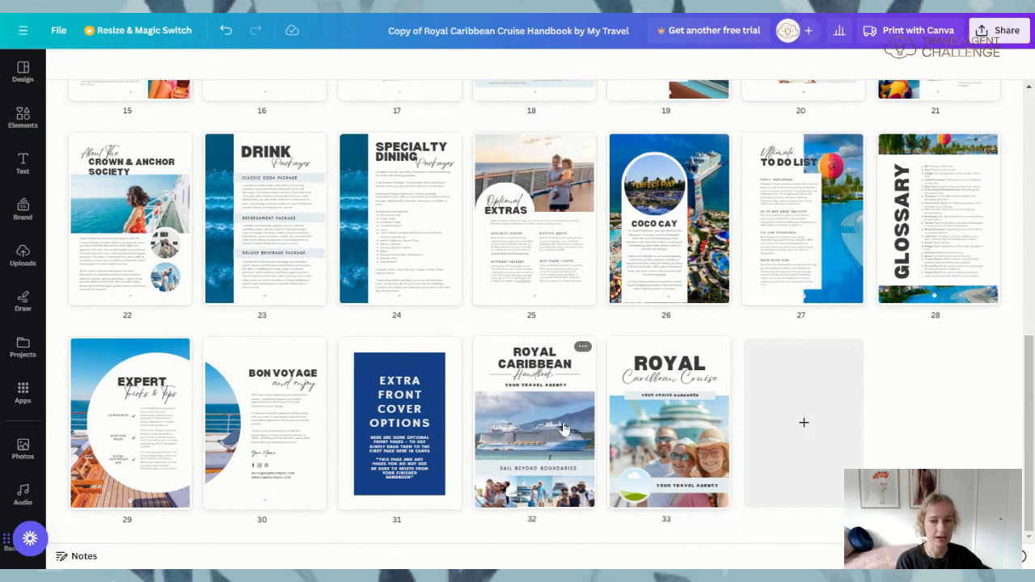
{"action": "mouse_move", "coordinate": [547, 432]}
{"action": "left_mouse_down"}
{"action": "mouse_move", "coordinate": [491, 139]}
{"action": "mouse_move", "coordinate": [491, 182]}
{"action": "mouse_move", "coordinate": [455, 137]}
{"action": "mouse_move", "coordinate": [214, 198]}
{"action": "mouse_move", "coordinate": [72, 183]}
{"action": "left_mouse_up"}
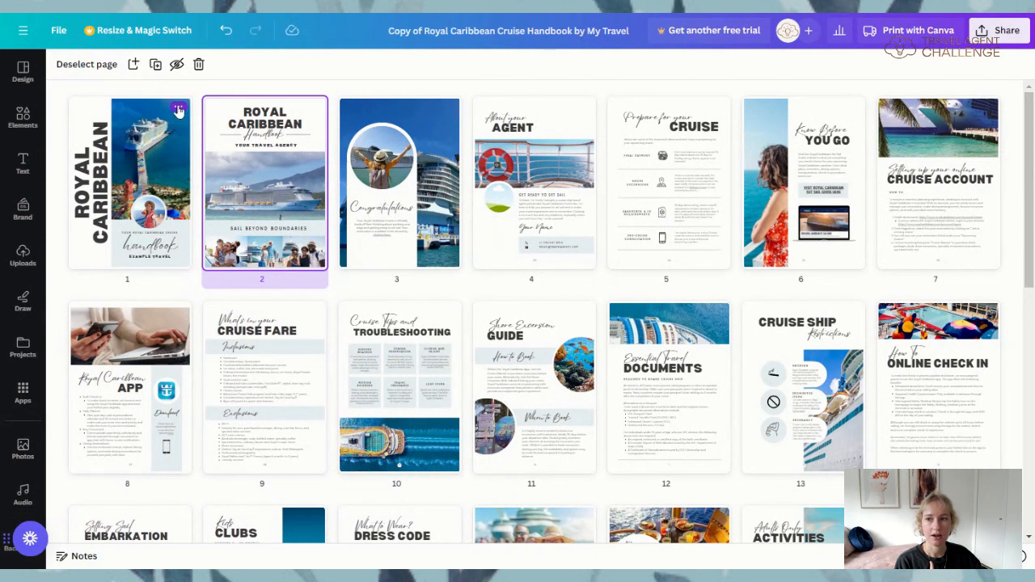
- Inspect the page options of the original cover on page 1, and locate its delete option at full size
{"action": "left_click", "coordinate": [178, 107]}
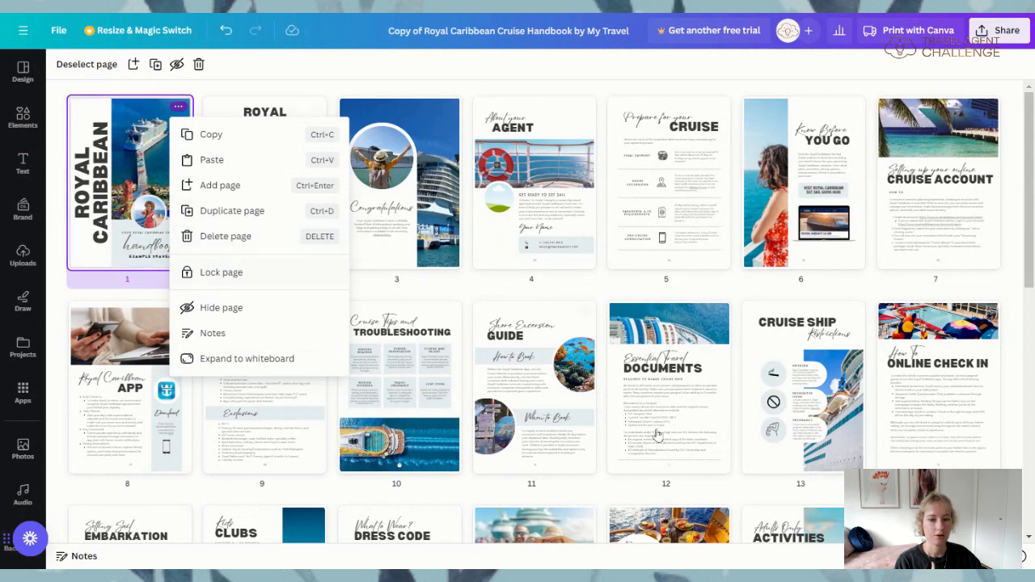
{"action": "left_click", "coordinate": [965, 556]}
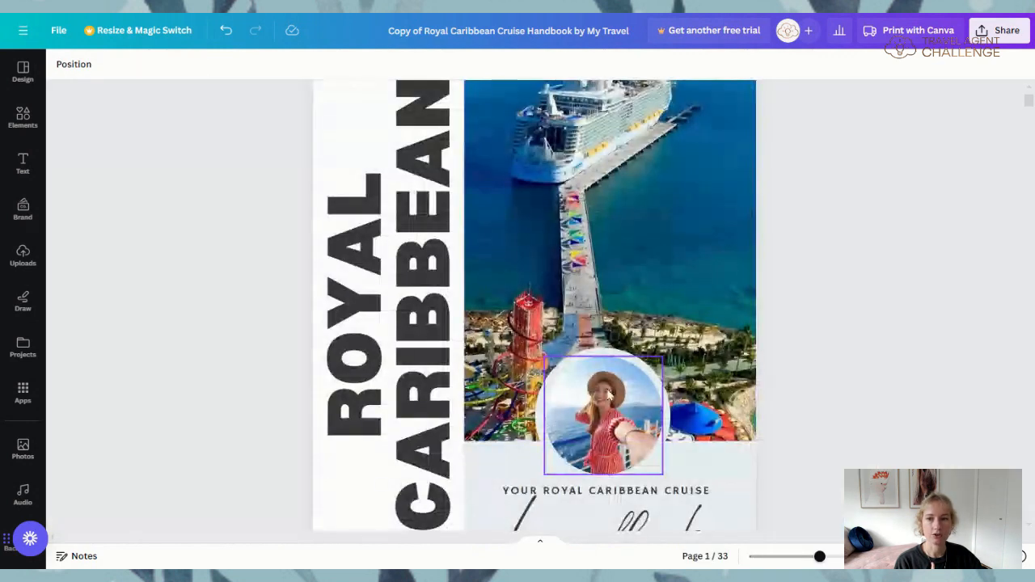
{"action": "scroll", "coordinate": [566, 362], "scroll_direction": "up", "scroll_amount": 1}
{"action": "scroll", "coordinate": [566, 362], "scroll_direction": "up", "scroll_amount": 1}
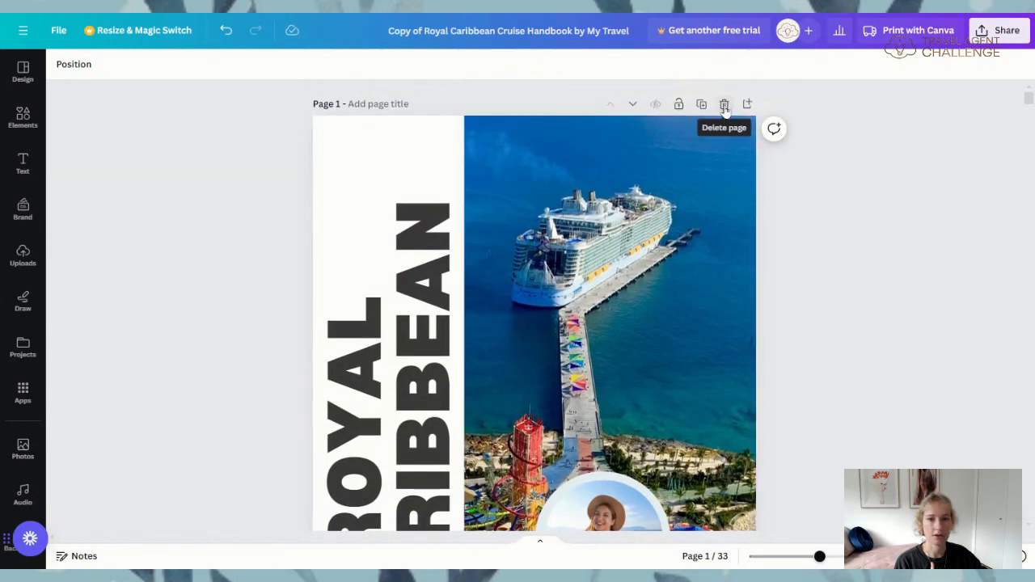
- Delete the original cover on page 1 from the thumbnail grid
{"action": "left_click", "coordinate": [933, 556]}
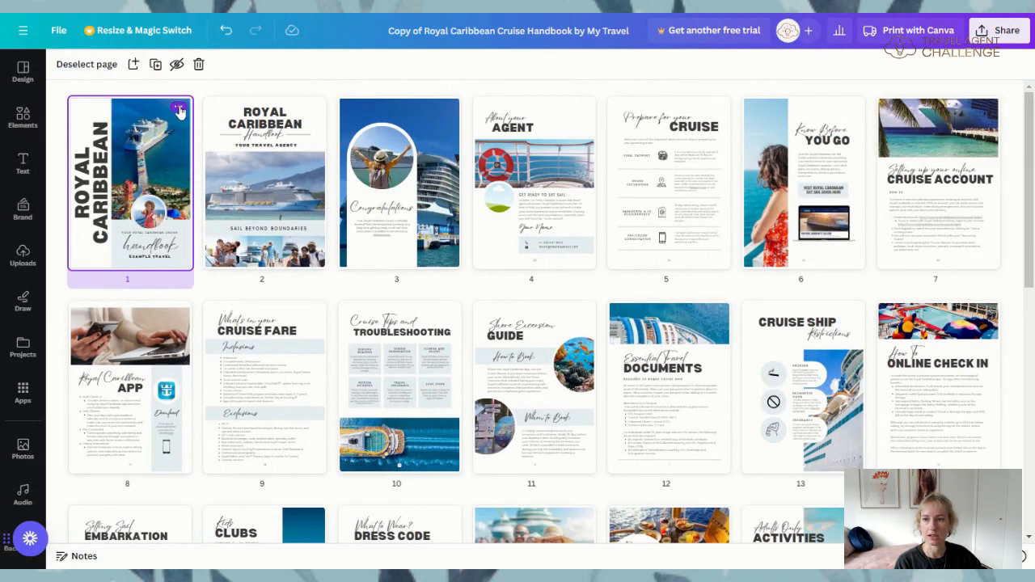
{"action": "left_click", "coordinate": [179, 109]}
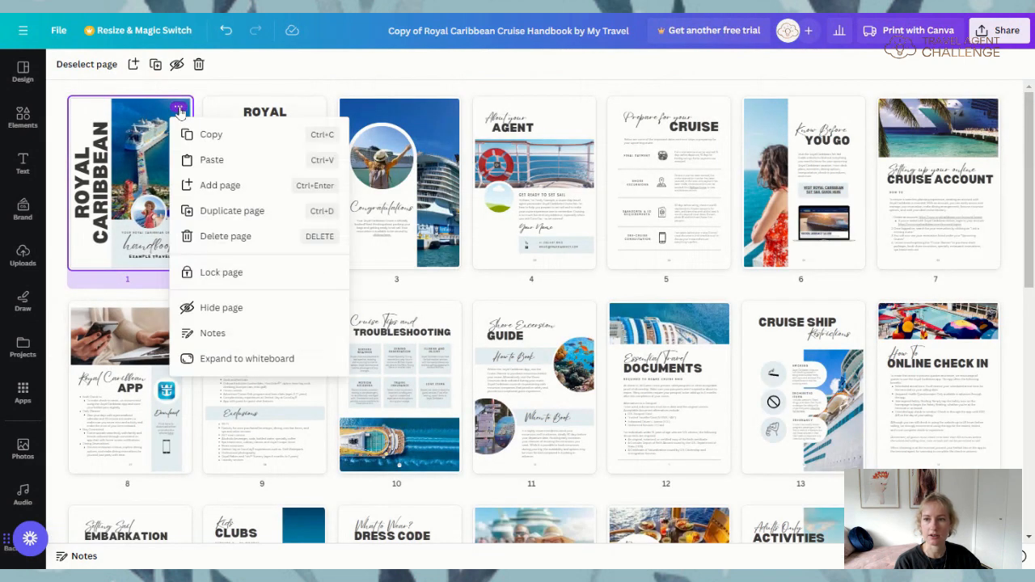
{"action": "left_click", "coordinate": [217, 236]}
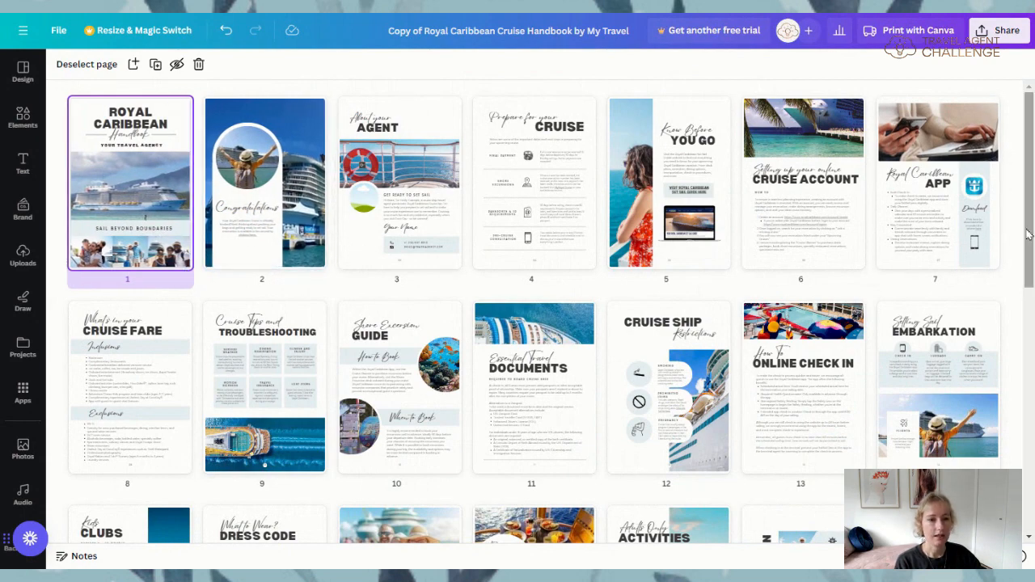
- Delete the unused optional cover on page 32 and the Extra Front Cover Options page on page 31
{"action": "left_click_drag", "start_coordinate": [1027, 234], "coordinate": [1028, 491]}
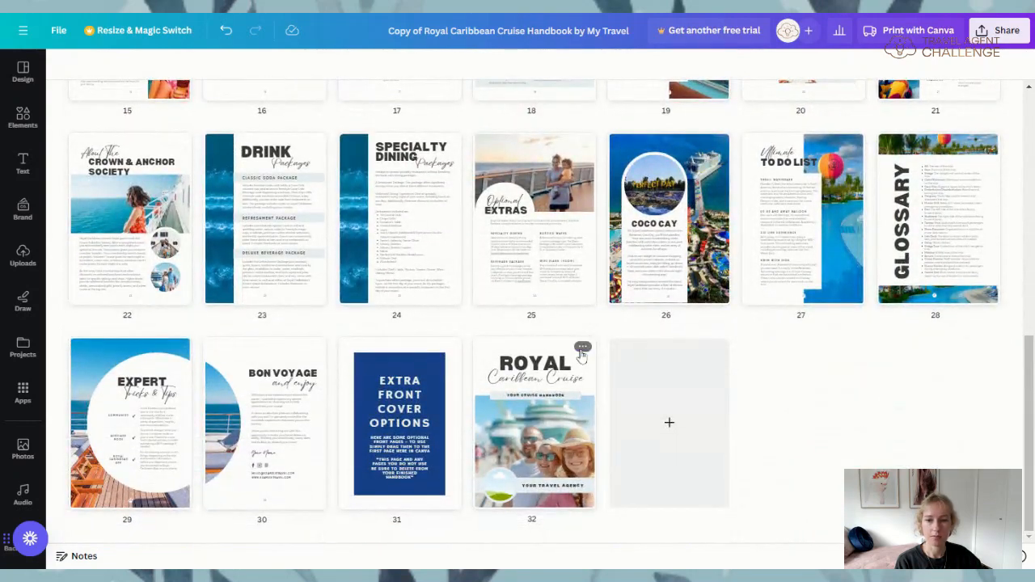
{"action": "left_click", "coordinate": [582, 348]}
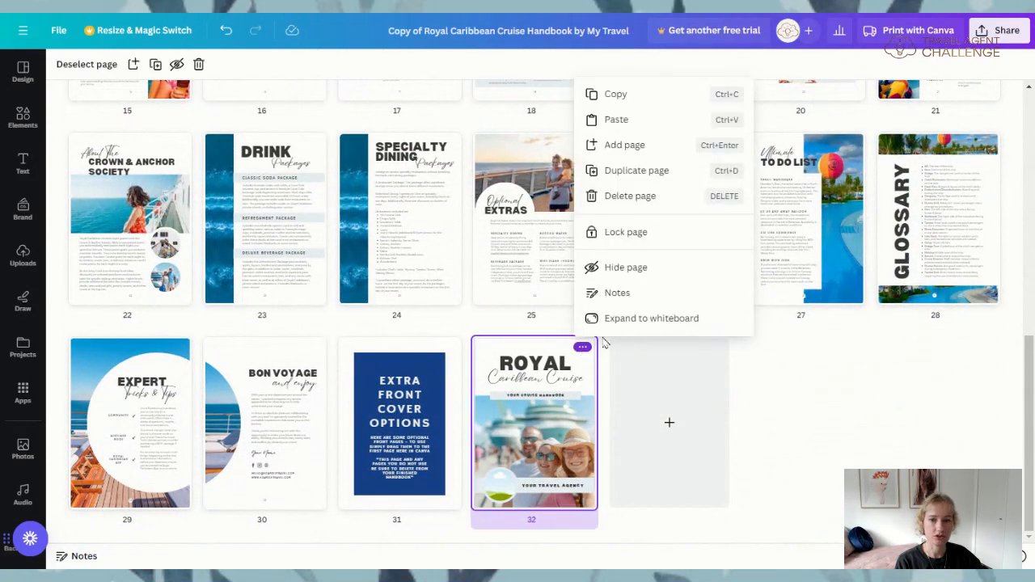
{"action": "left_click", "coordinate": [630, 196]}
{"action": "left_click", "coordinate": [447, 346]}
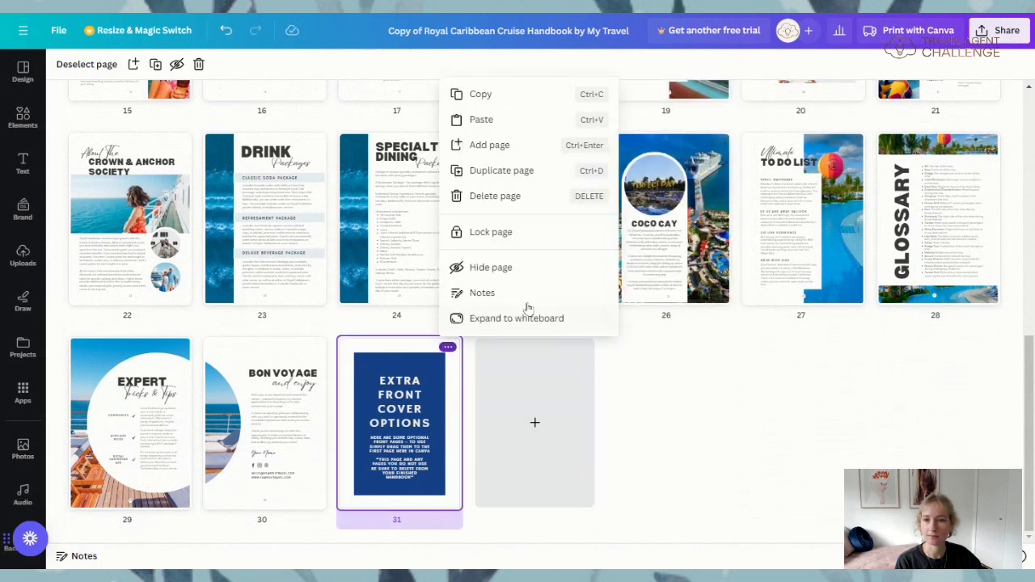
{"action": "left_click", "coordinate": [509, 197]}
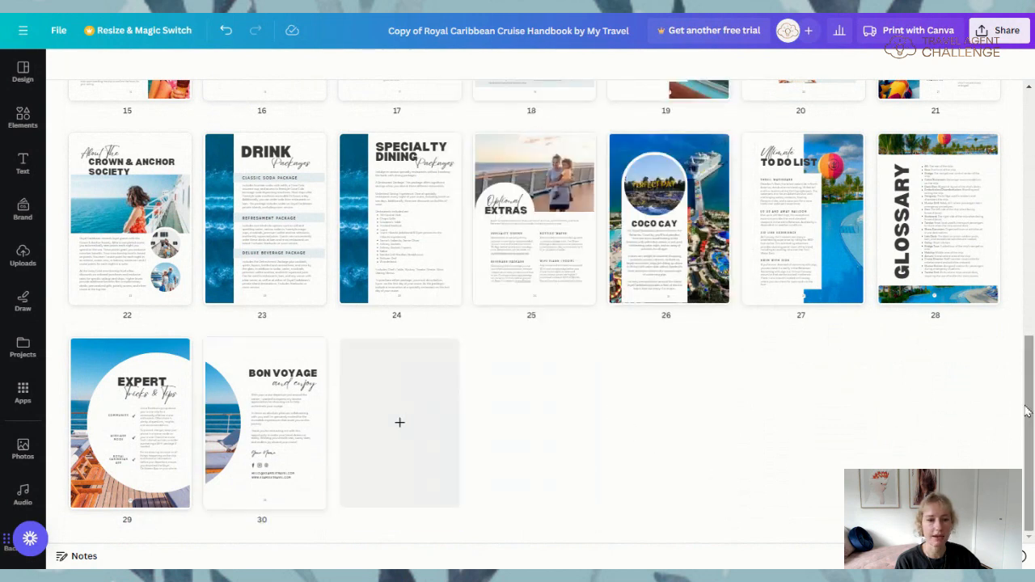
{"action": "scroll", "coordinate": [1025, 412], "scroll_direction": "up", "scroll_amount": 2}
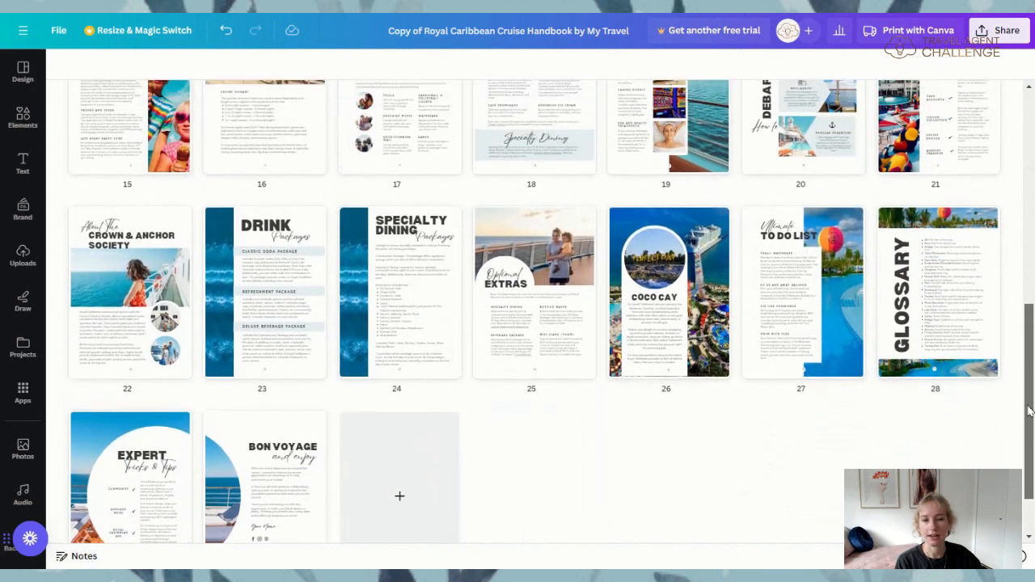
{"action": "scroll", "coordinate": [1029, 411], "scroll_direction": "up", "scroll_amount": 8}
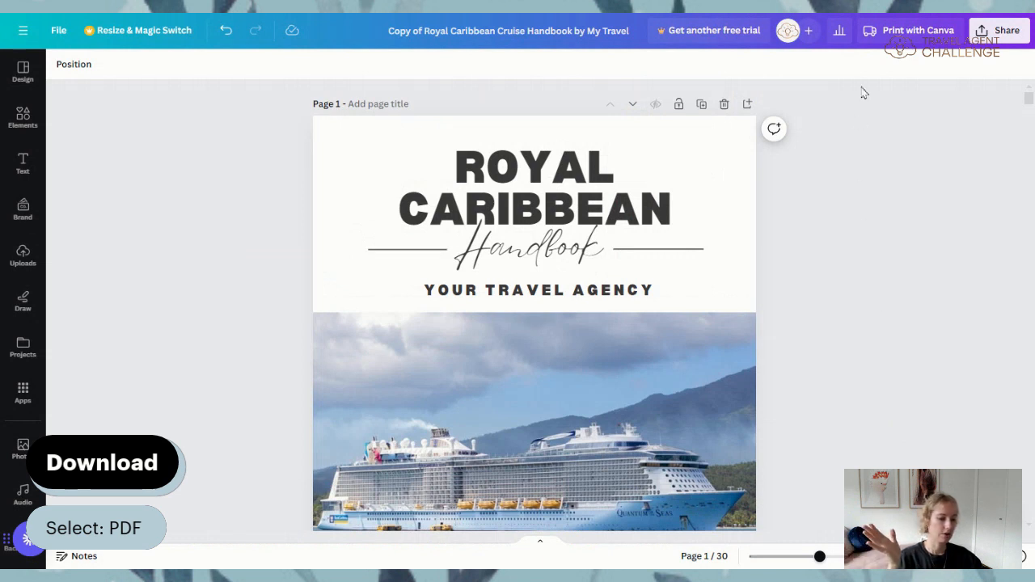
- Download all 30 pages of the handbook as a PDF Standard file
{"action": "left_click", "coordinate": [1007, 32]}
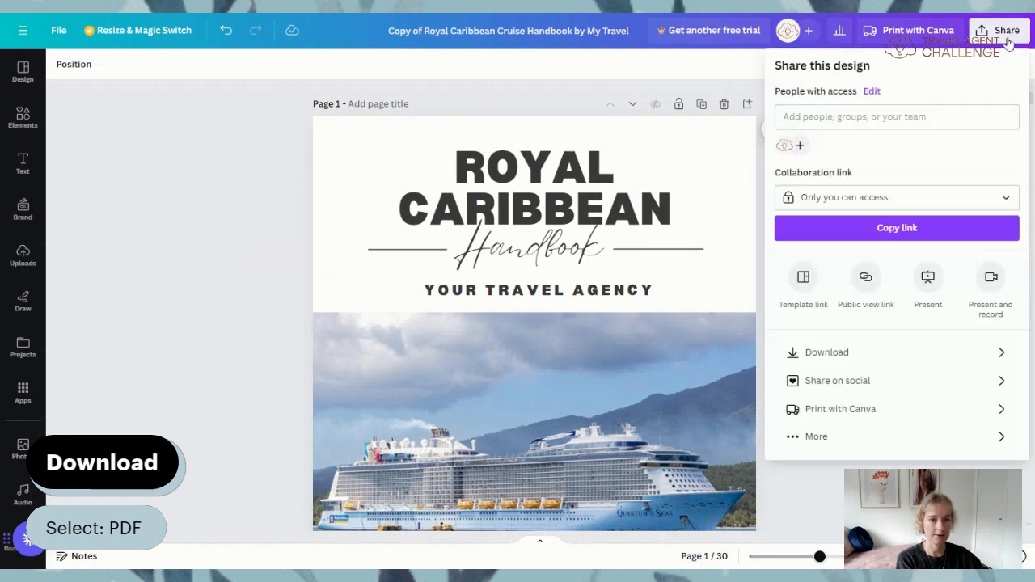
{"action": "left_click", "coordinate": [836, 360]}
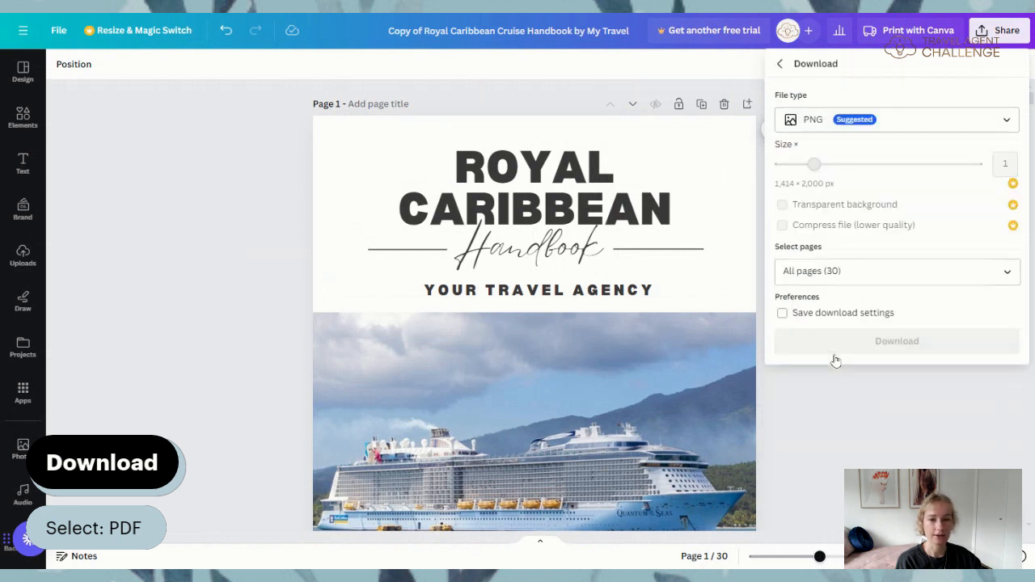
{"action": "left_click", "coordinate": [908, 123]}
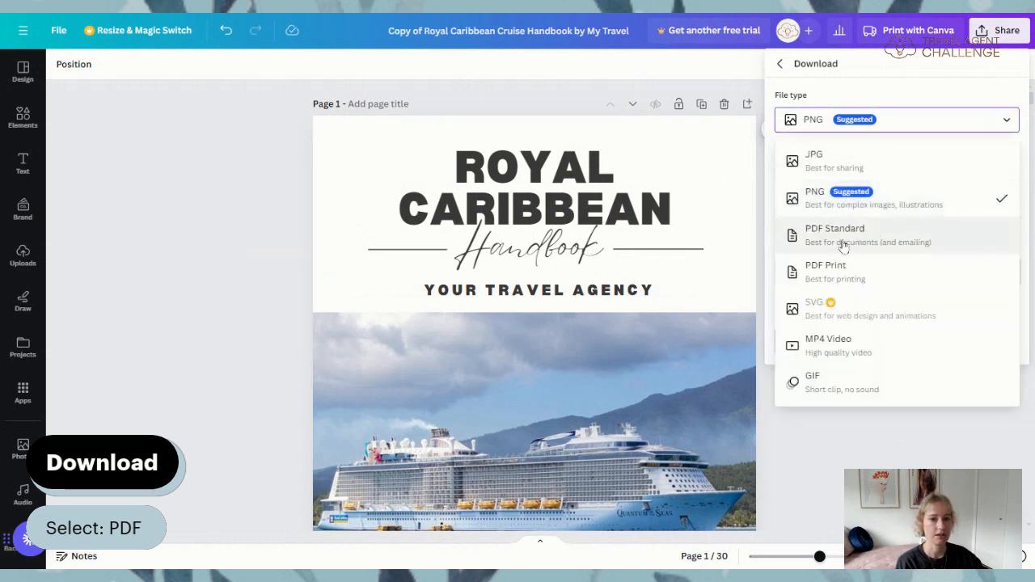
{"action": "left_click", "coordinate": [889, 252]}
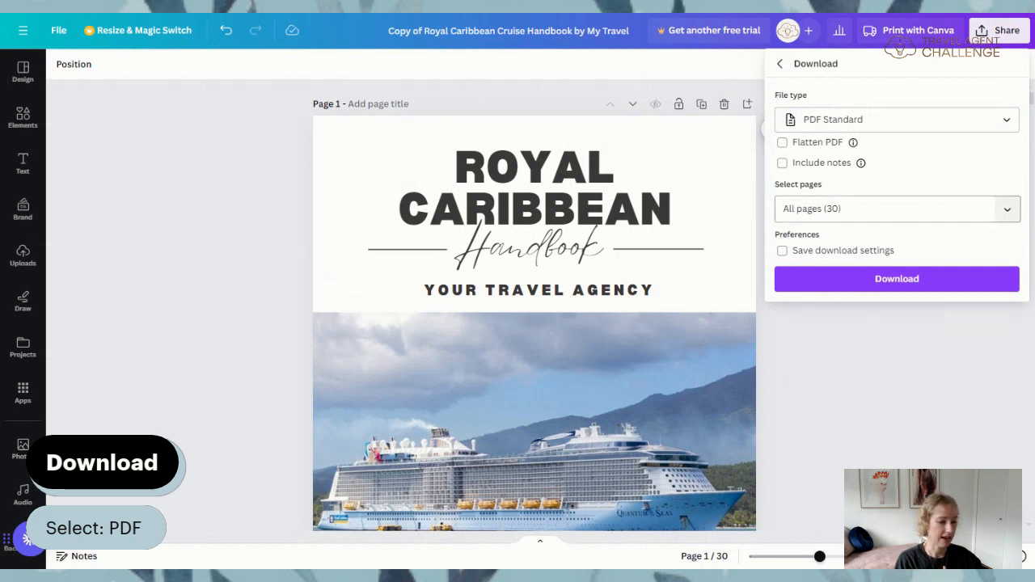
{"action": "left_click", "coordinate": [1007, 208]}
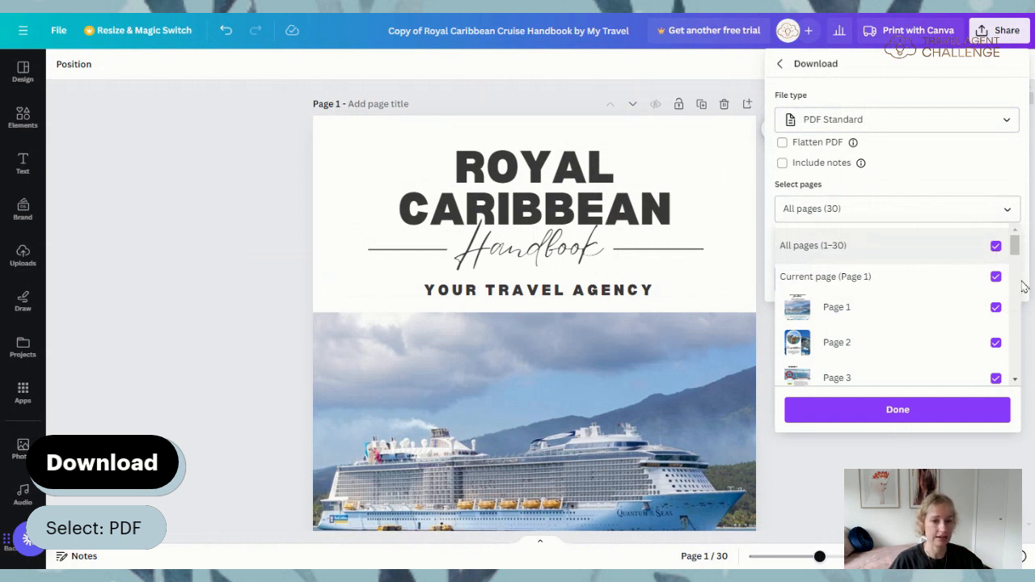
{"action": "left_click", "coordinate": [910, 414]}
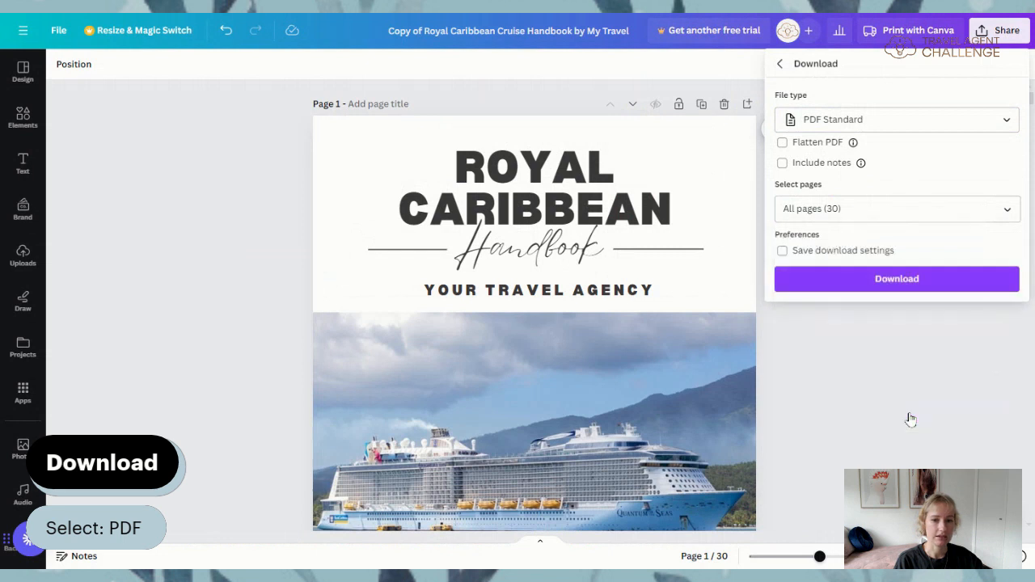
{"action": "left_click", "coordinate": [893, 284]}
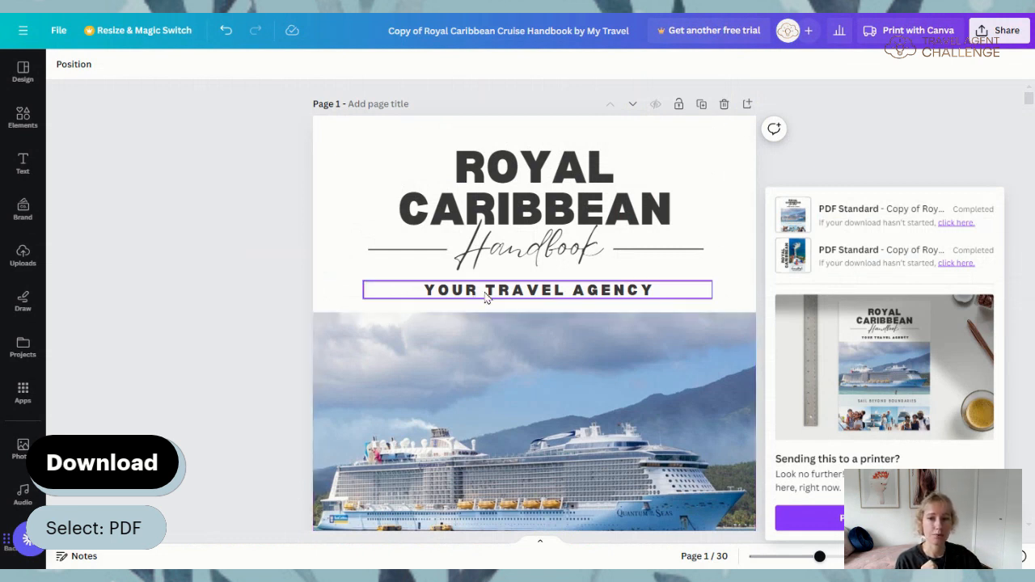
{"action": "scroll", "coordinate": [486, 307], "scroll_direction": "down", "scroll_amount": 5}
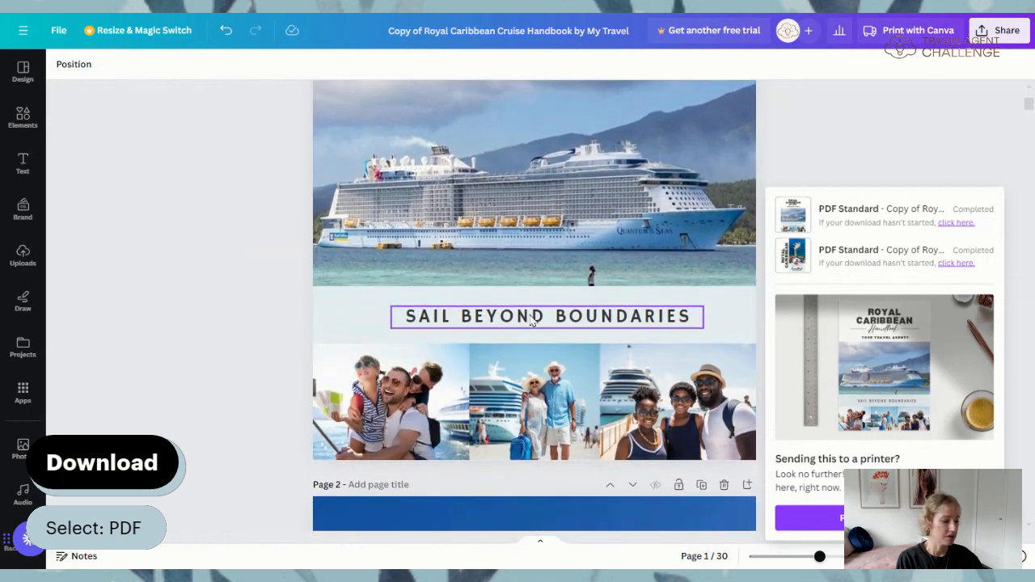
{"action": "scroll", "coordinate": [532, 321], "scroll_direction": "up", "scroll_amount": 4}
{"action": "scroll", "coordinate": [531, 321], "scroll_direction": "up", "scroll_amount": 2}
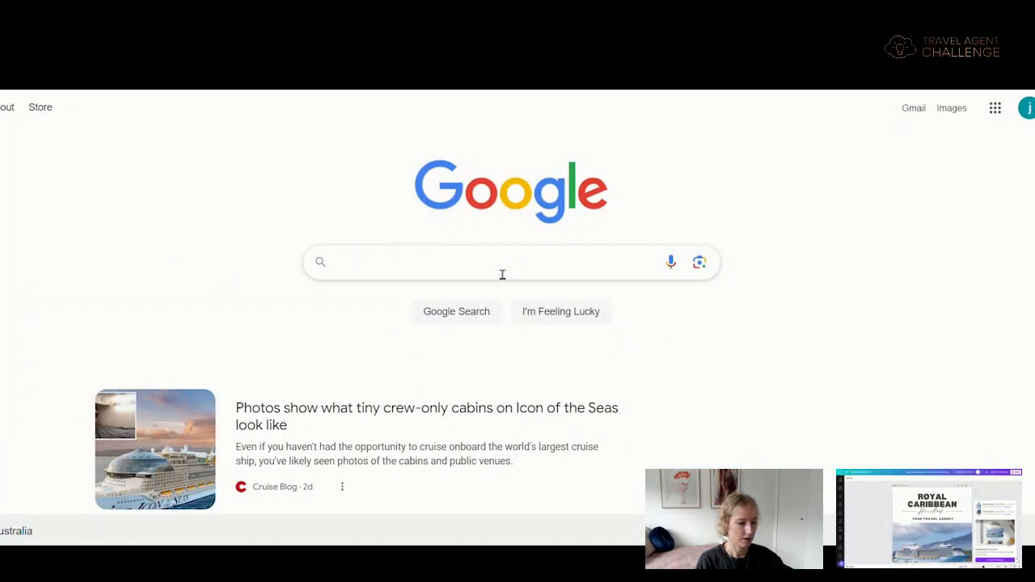
- Switch to Google, search for "how to compress a pdf" and look through the results for a free online compressor
{"action": "left_click", "coordinate": [502, 273]}
{"action": "type", "text": "how to"}
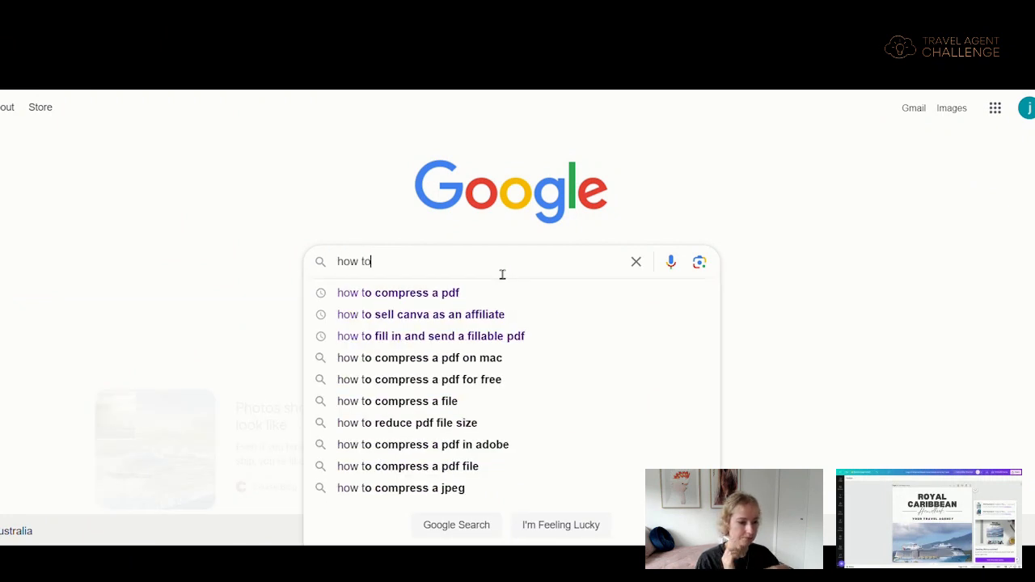
{"action": "left_click", "coordinate": [453, 292]}
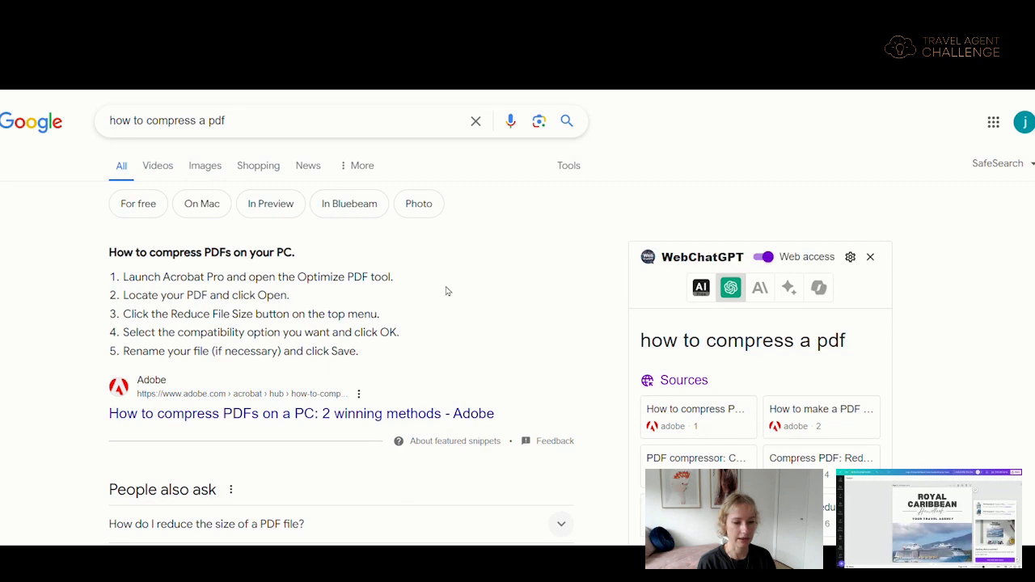
{"action": "scroll", "coordinate": [447, 291], "scroll_direction": "down", "scroll_amount": 5}
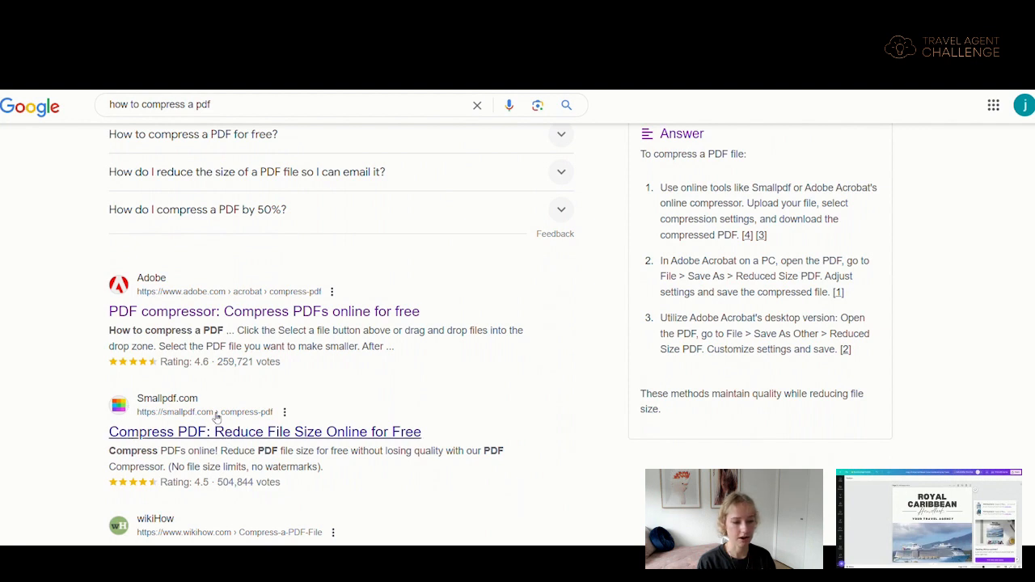
- Open Adobe's free online PDF compressor and compress the Royal Caribbean handbook PDF at the High compression level
{"action": "left_click", "coordinate": [194, 316]}
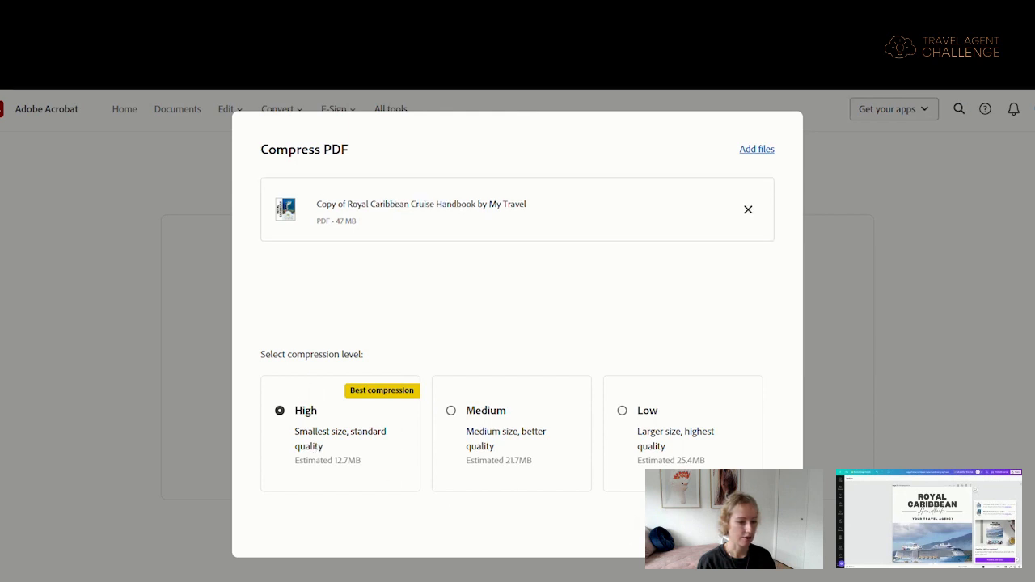
{"action": "left_click", "coordinate": [736, 530]}
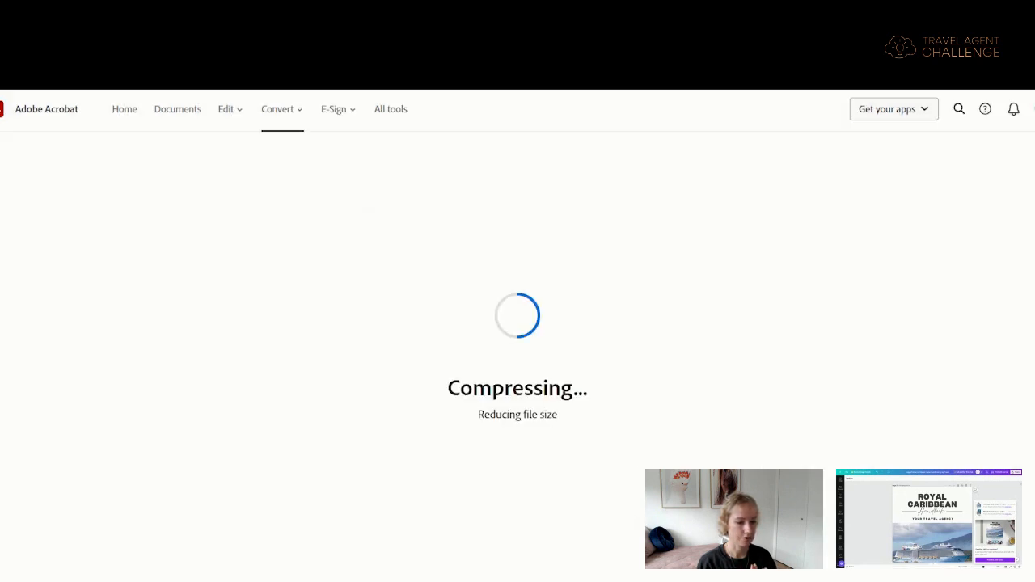